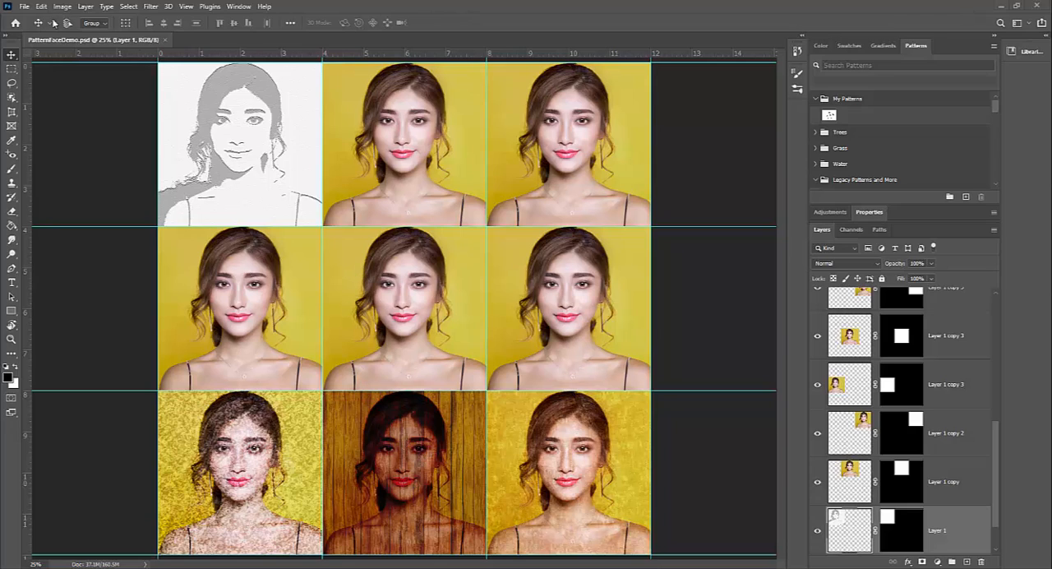
{"action": "left_click", "coordinate": [25, 8]}
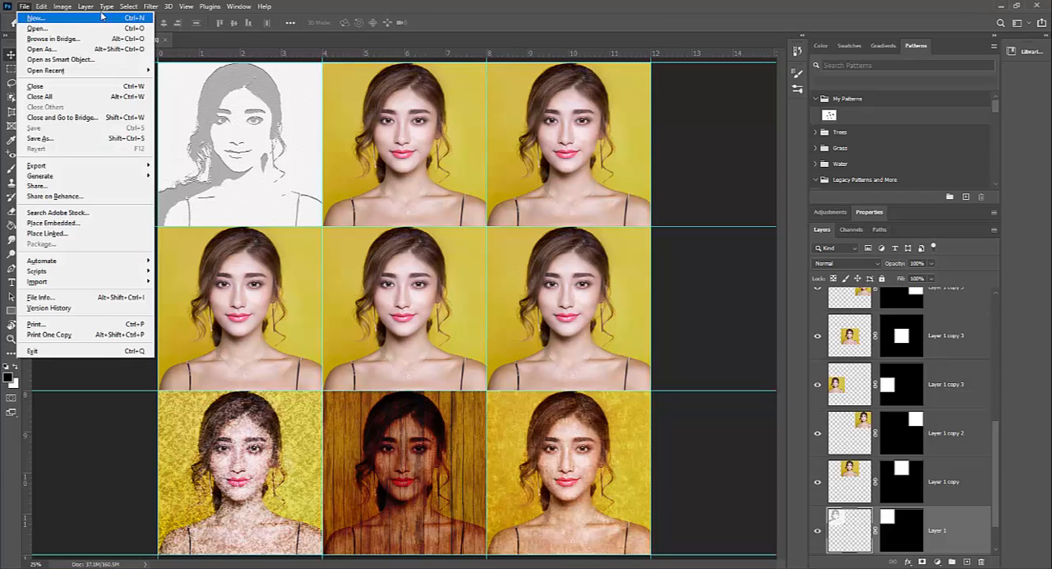
{"action": "left_click", "coordinate": [456, 23]}
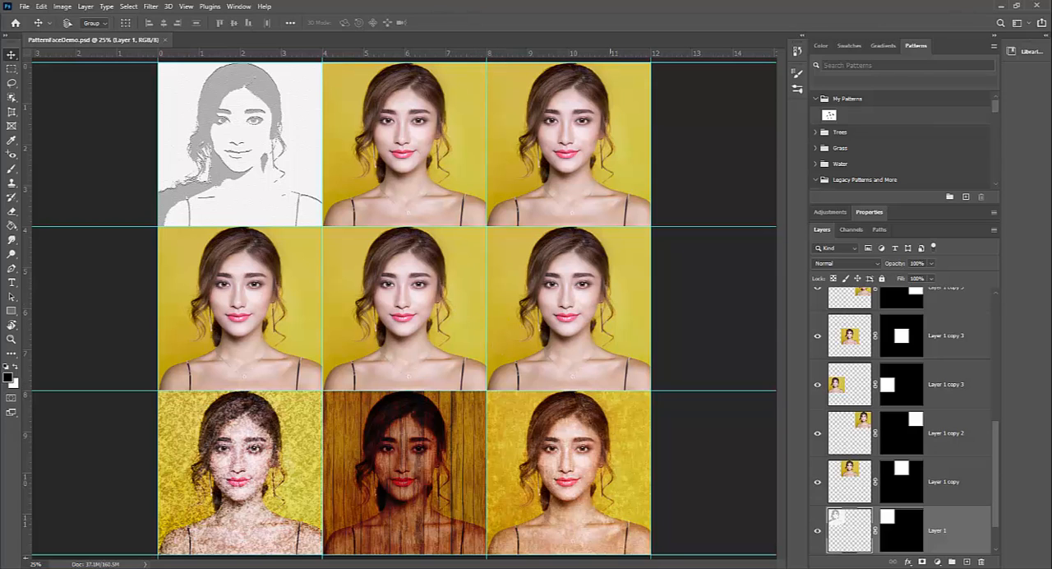
Step: Switch to Creative Cloud Desktop, view the list of available app updates, and return to Photoshop
{"action": "key", "text": "alt+Tab"}
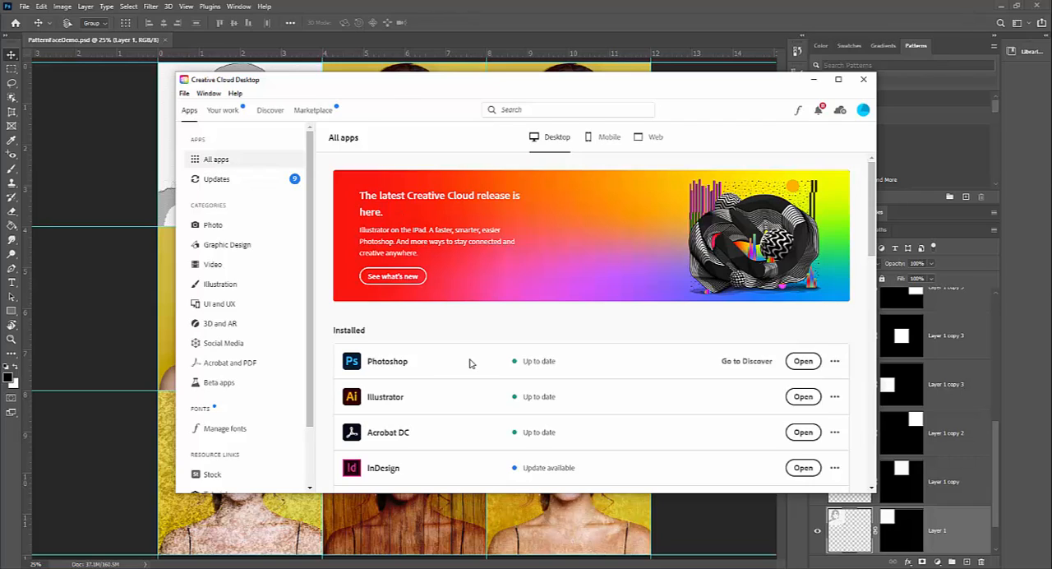
{"action": "left_click", "coordinate": [216, 180]}
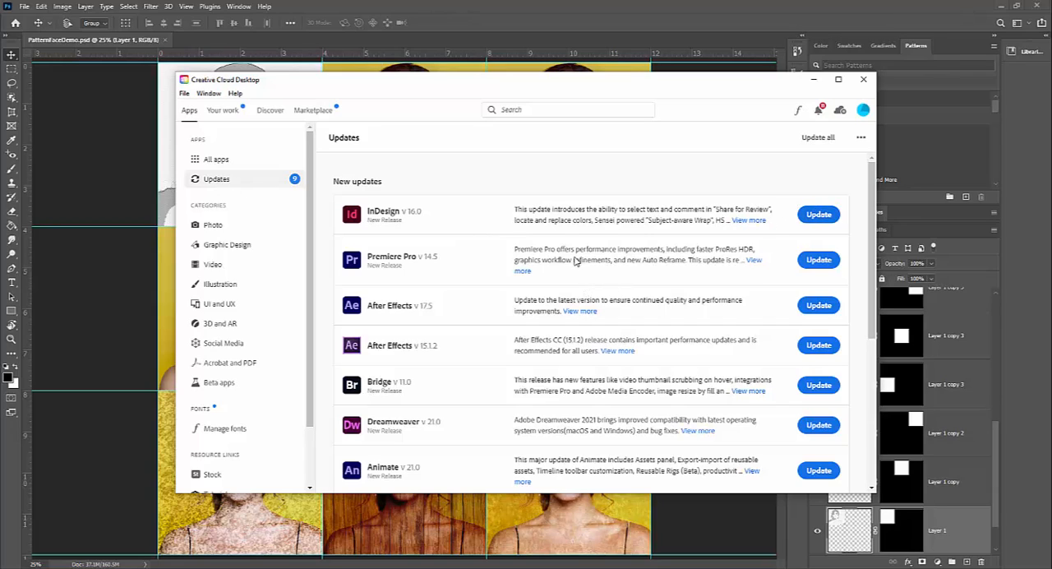
{"action": "left_click", "coordinate": [816, 83]}
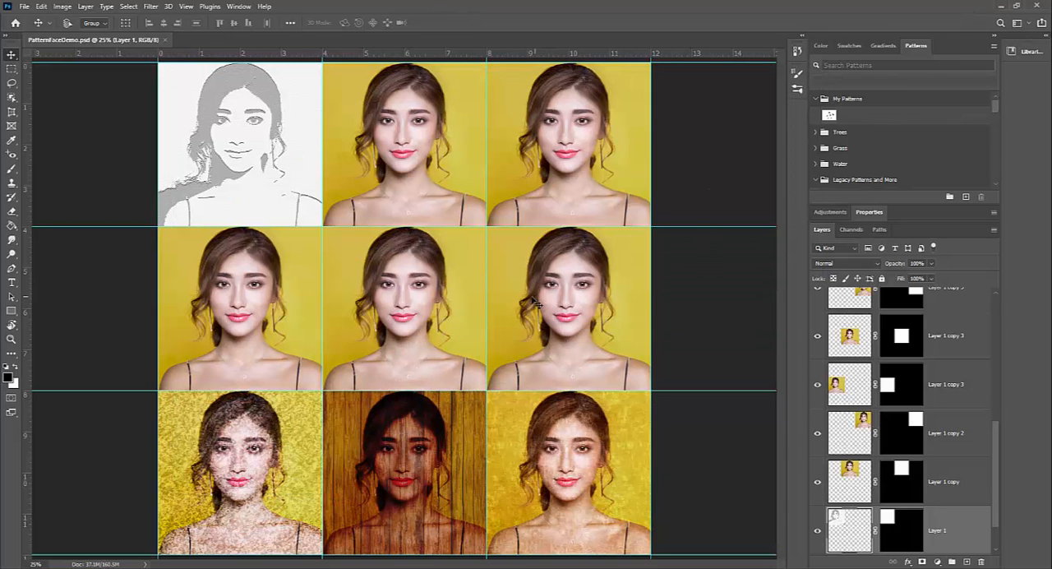
Step: Start a new document and set its measurement unit to inches
{"action": "left_click", "coordinate": [25, 7]}
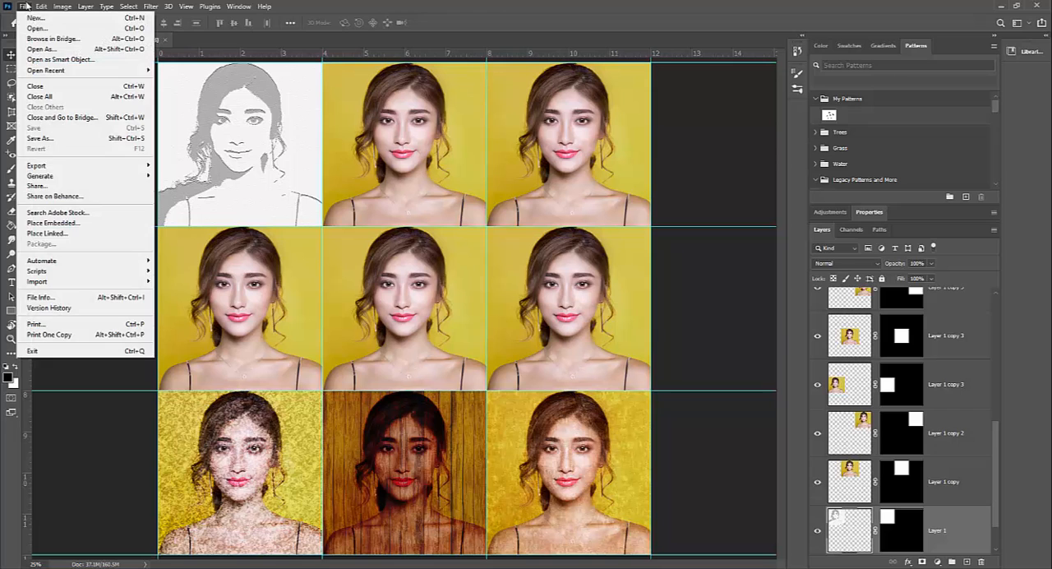
{"action": "left_click", "coordinate": [33, 18]}
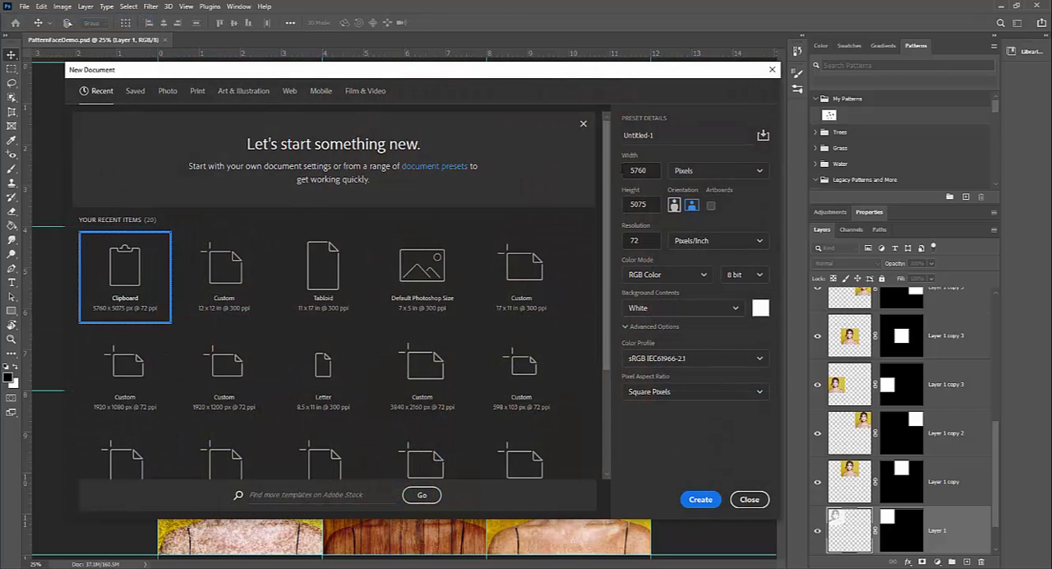
{"action": "left_click", "coordinate": [722, 171]}
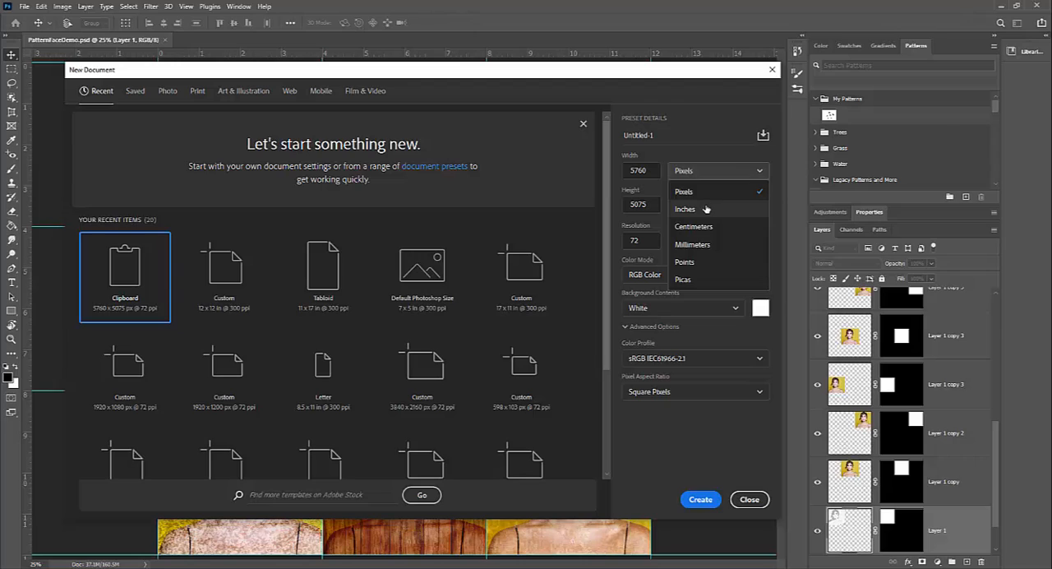
{"action": "left_click", "coordinate": [708, 209]}
{"action": "left_click", "coordinate": [708, 170]}
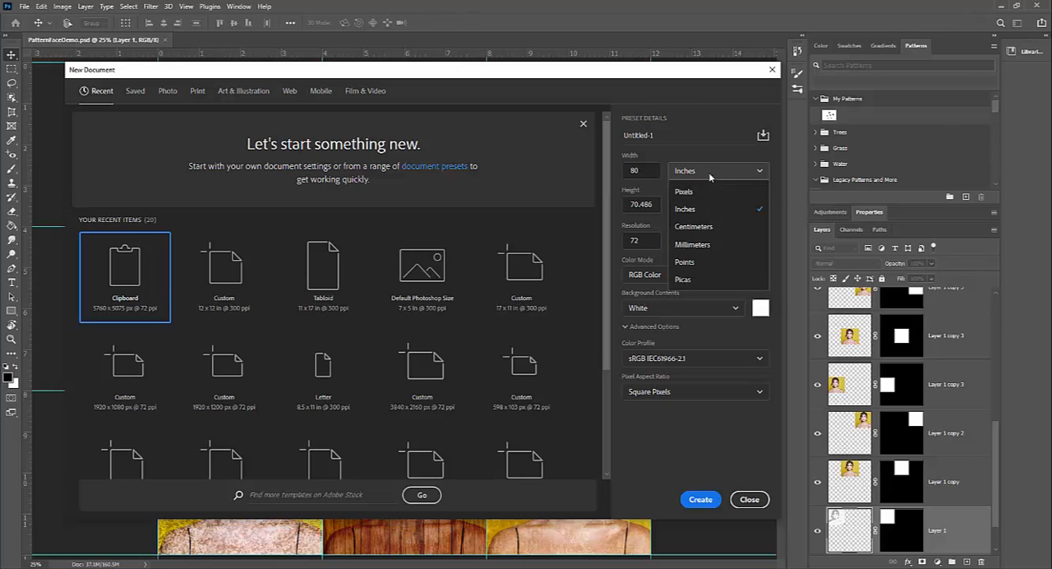
{"action": "left_click", "coordinate": [695, 212]}
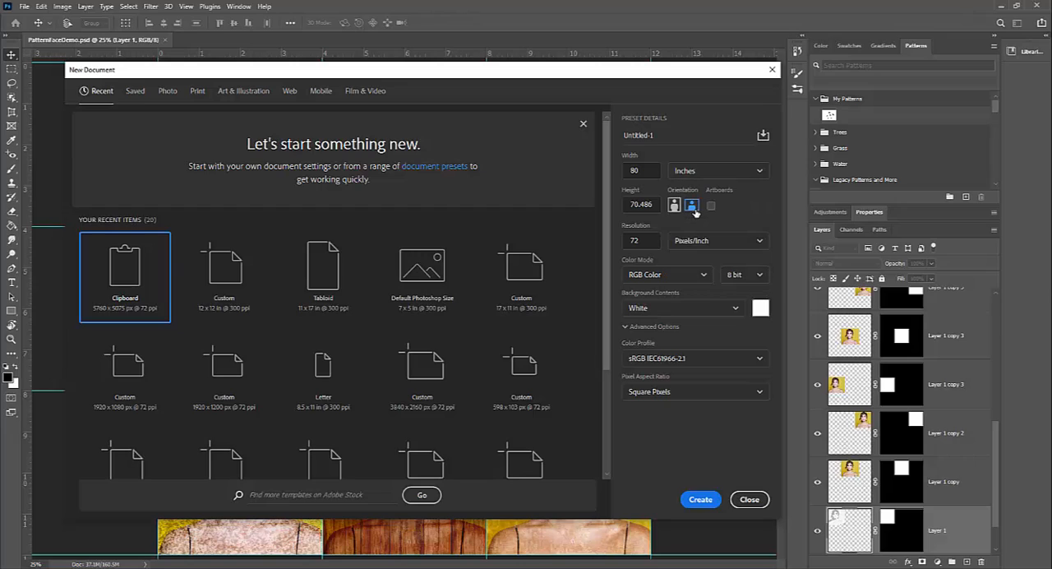
Step: Create the document with a width and height of 12 inches and a resolution of 300 pixels/inch
{"action": "left_click", "coordinate": [651, 170]}
{"action": "left_click_drag", "start_coordinate": [660, 203], "coordinate": [632, 204]}
{"action": "left_click", "coordinate": [650, 205]}
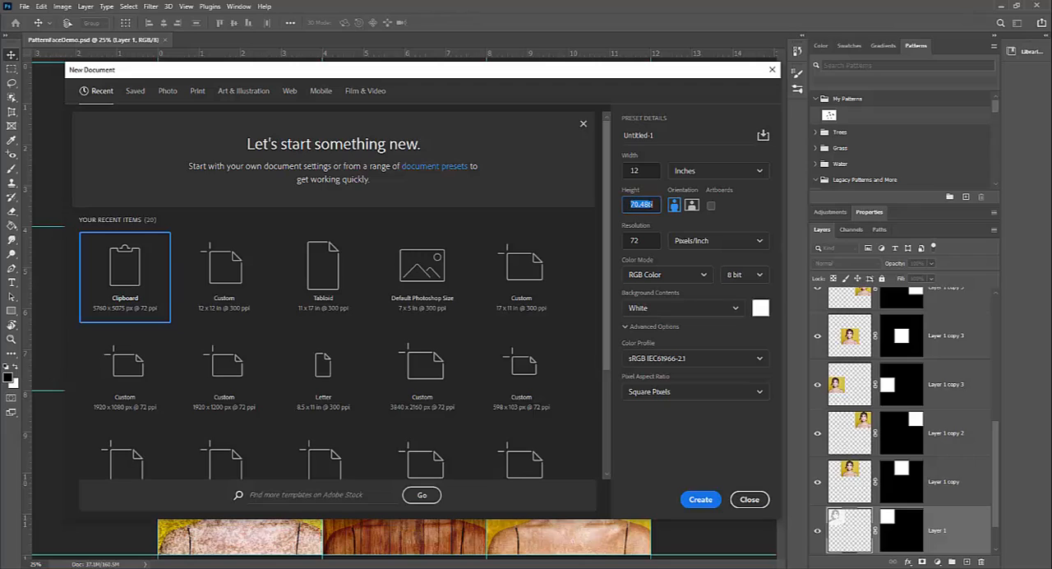
{"action": "type", "text": "12"}
{"action": "left_click", "coordinate": [649, 170]}
{"action": "left_click", "coordinate": [648, 241]}
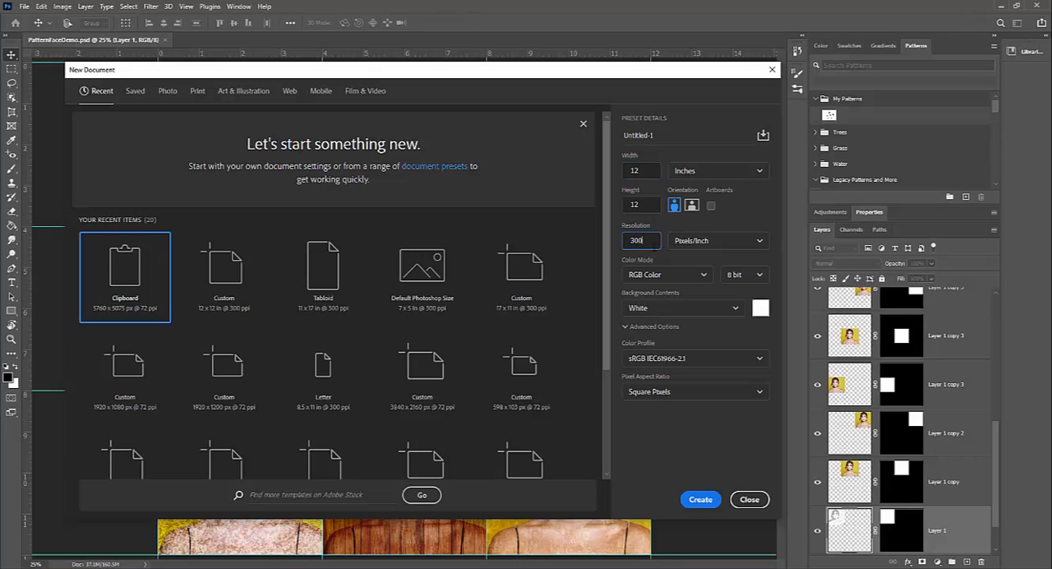
{"action": "type", "text": "300"}
{"action": "left_click", "coordinate": [701, 498]}
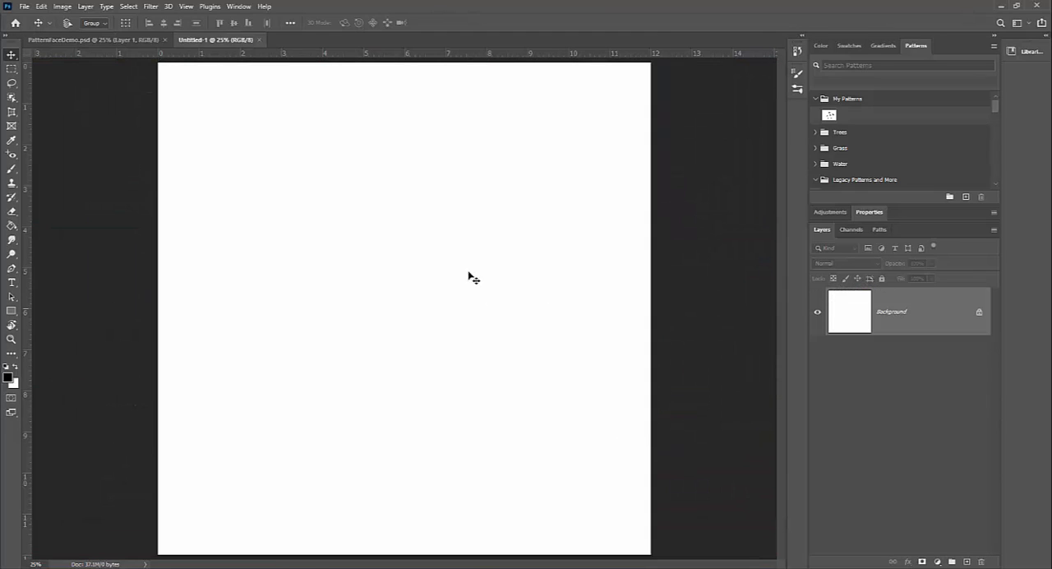
Step: Start a new guide layout for the blank document and move its dialog away from the canvas centre
{"action": "left_click", "coordinate": [187, 7]}
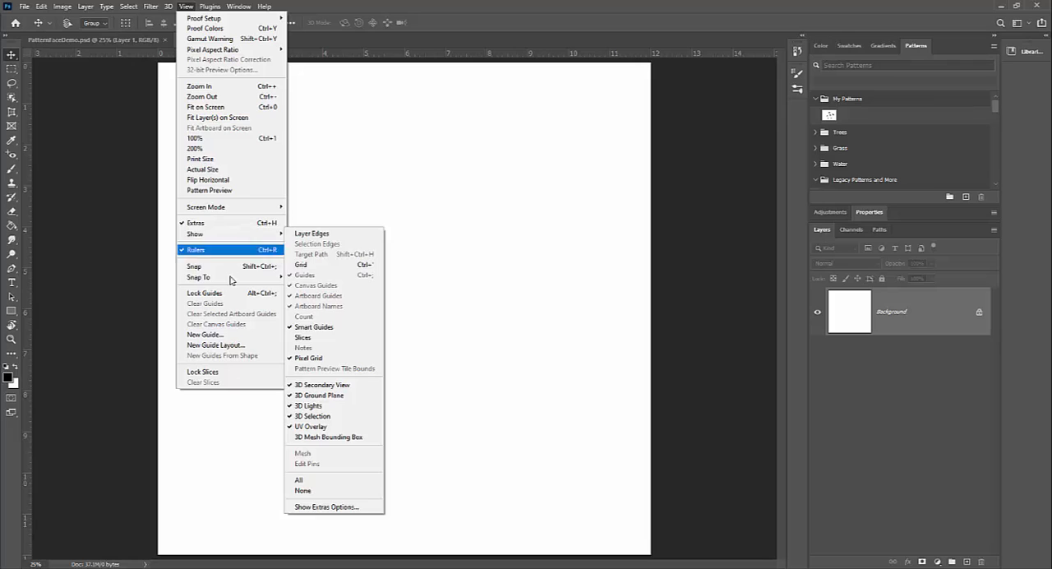
{"action": "left_click", "coordinate": [234, 348]}
{"action": "left_click_drag", "start_coordinate": [462, 218], "coordinate": [591, 165]}
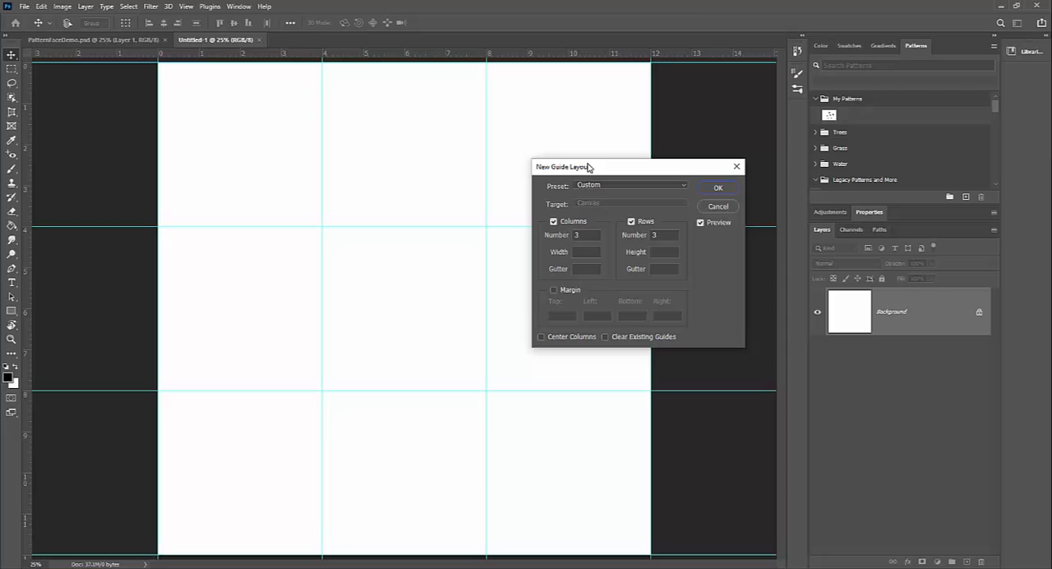
Step: Switch the column guides and the row guides off and back on to preview each set
{"action": "left_click", "coordinate": [553, 221]}
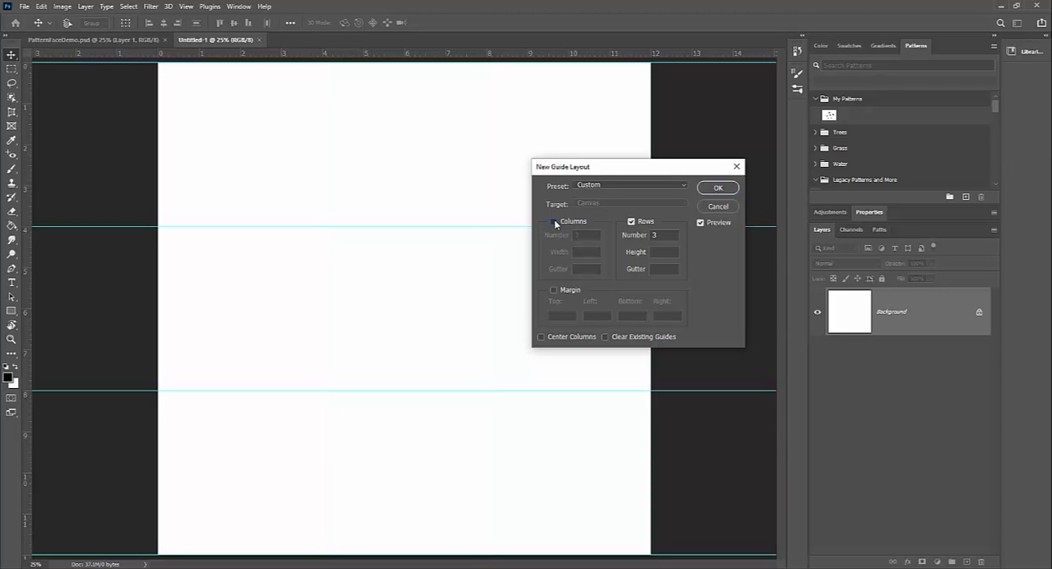
{"action": "left_click", "coordinate": [553, 221]}
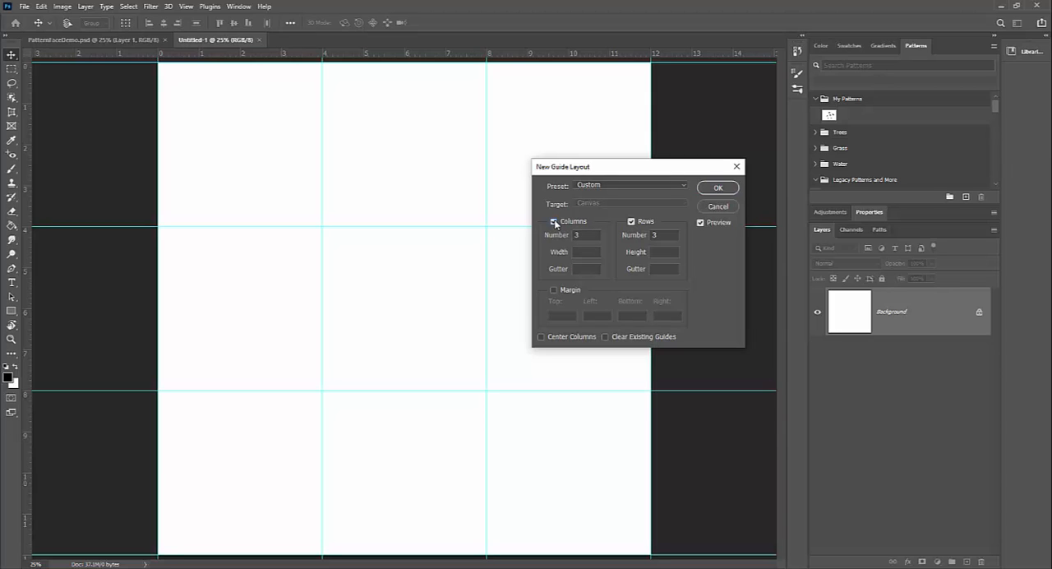
{"action": "left_click", "coordinate": [631, 221]}
{"action": "left_click", "coordinate": [631, 221]}
Step: Try a 0.25 in gutter for both the columns and the rows of the guide layout
{"action": "left_click", "coordinate": [657, 235]}
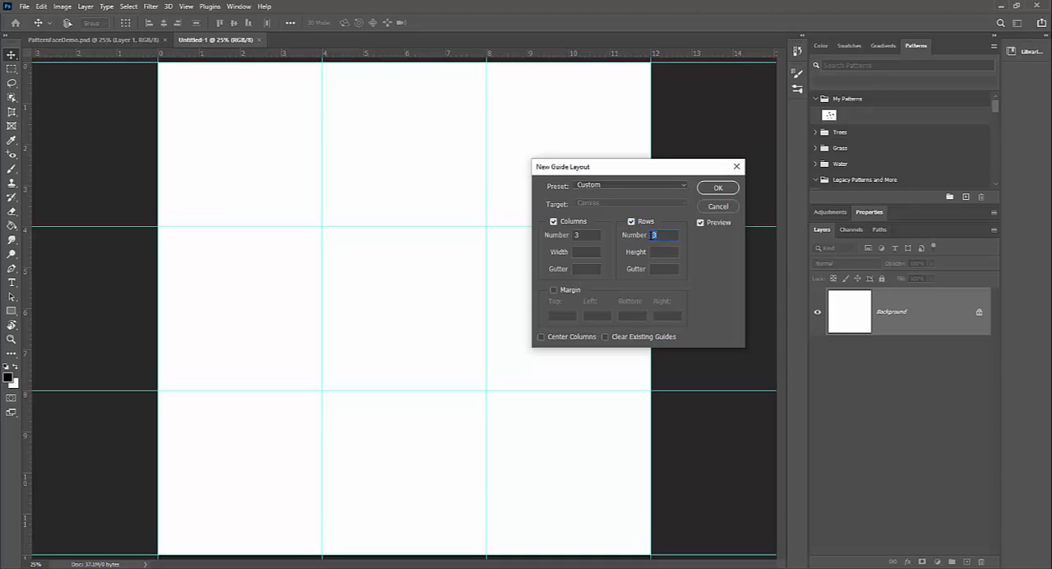
{"action": "left_click", "coordinate": [587, 235]}
{"action": "type", "text": "1"}
{"action": "left_click", "coordinate": [652, 269]}
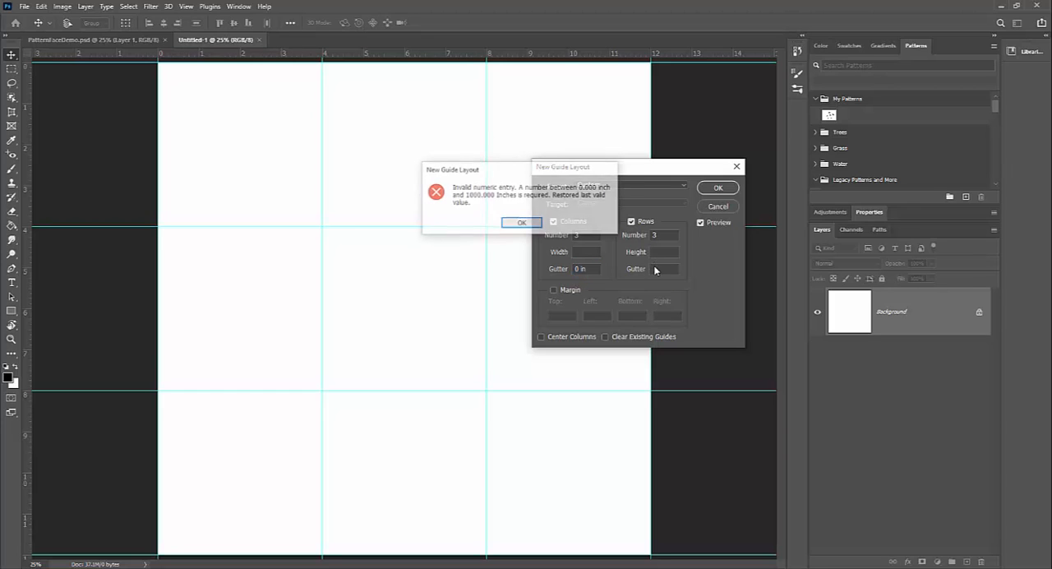
{"action": "left_click", "coordinate": [522, 224]}
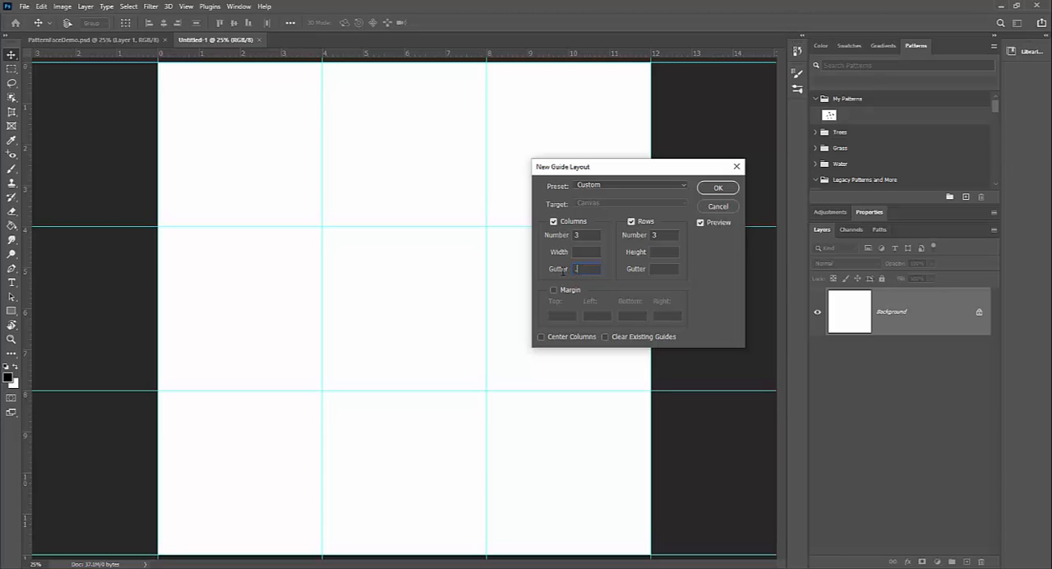
{"action": "type", "text": ".25"}
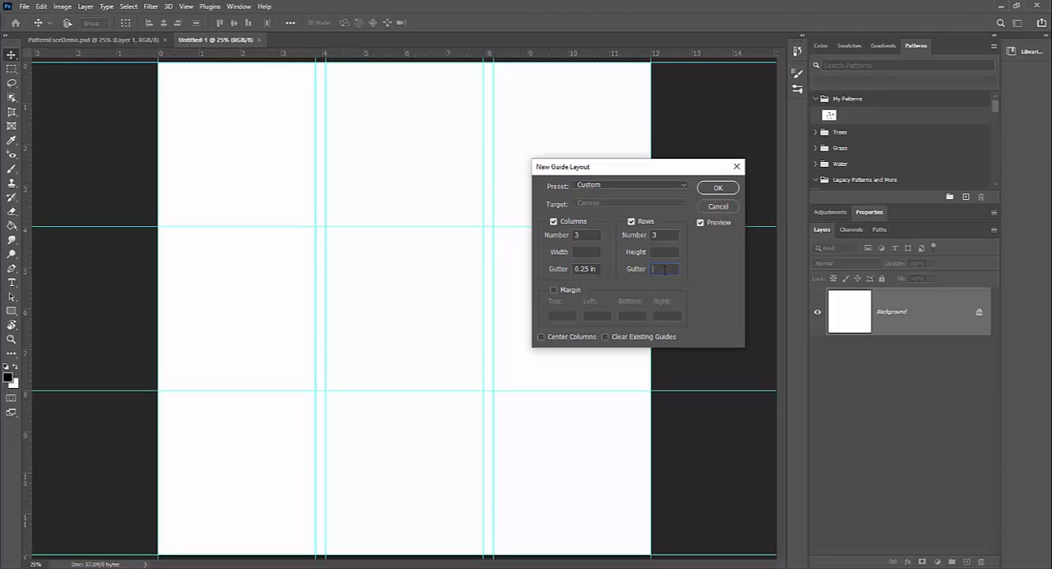
{"action": "type", "text": ".25"}
{"action": "key", "text": "Tab"}
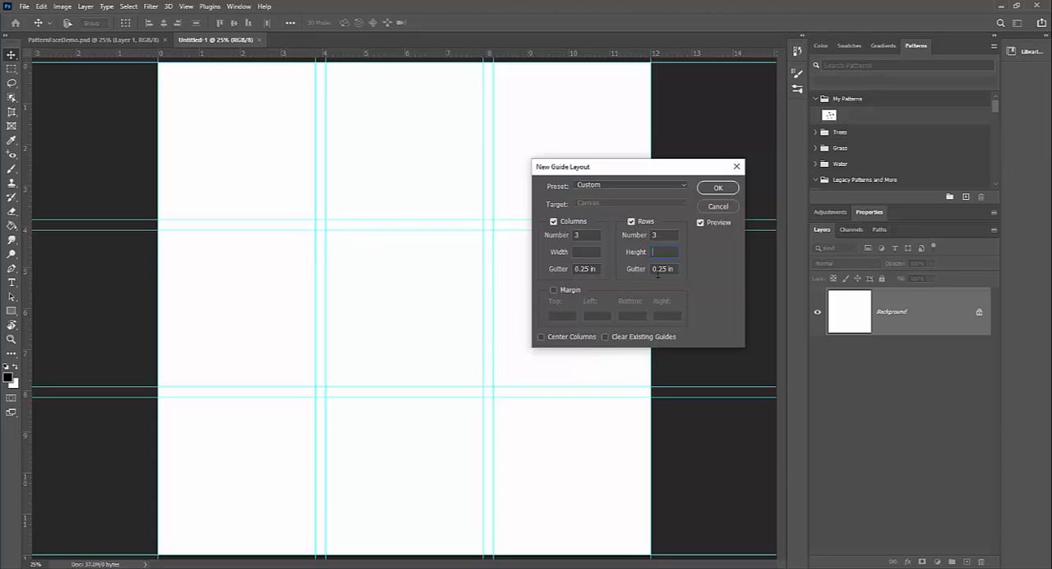
Step: Clear the row and column gutters and apply the guide layout with 3 columns and 3 rows
{"action": "left_click_drag", "start_coordinate": [675, 271], "coordinate": [647, 272]}
{"action": "key", "text": "BackSpace"}
{"action": "left_click_drag", "start_coordinate": [597, 265], "coordinate": [574, 268]}
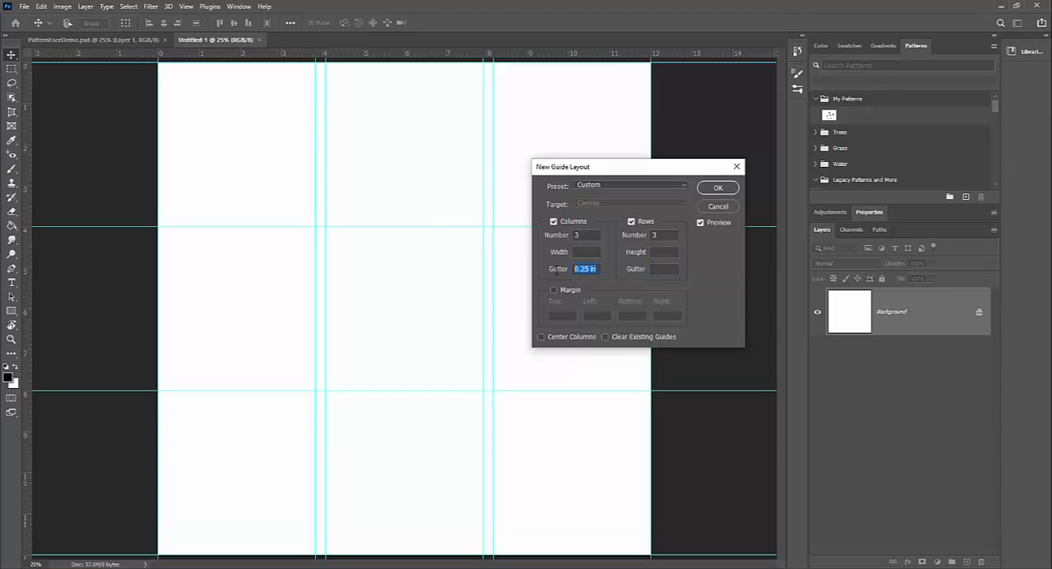
{"action": "key", "text": "BackSpace"}
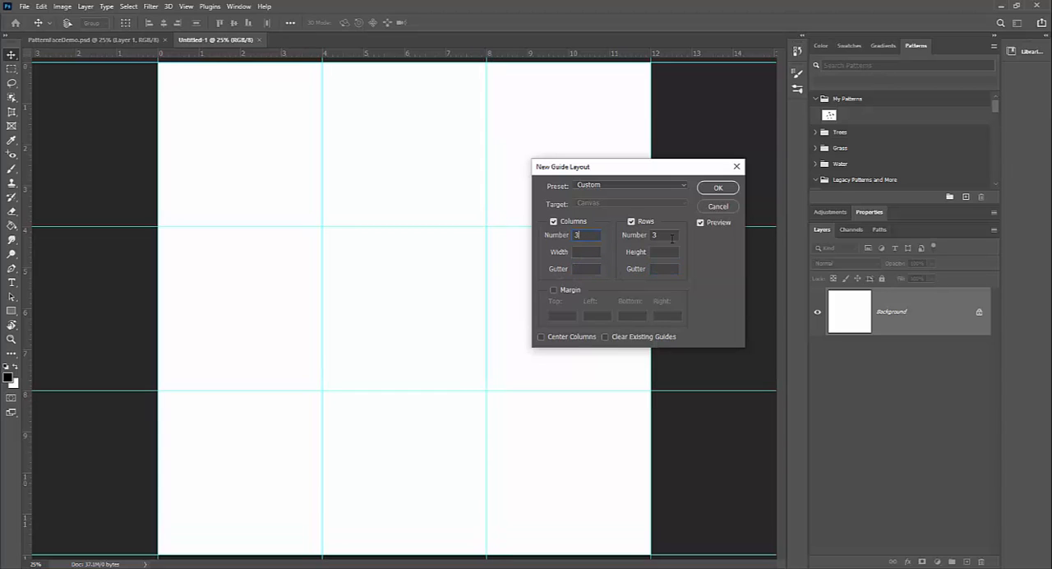
{"action": "left_click", "coordinate": [715, 187]}
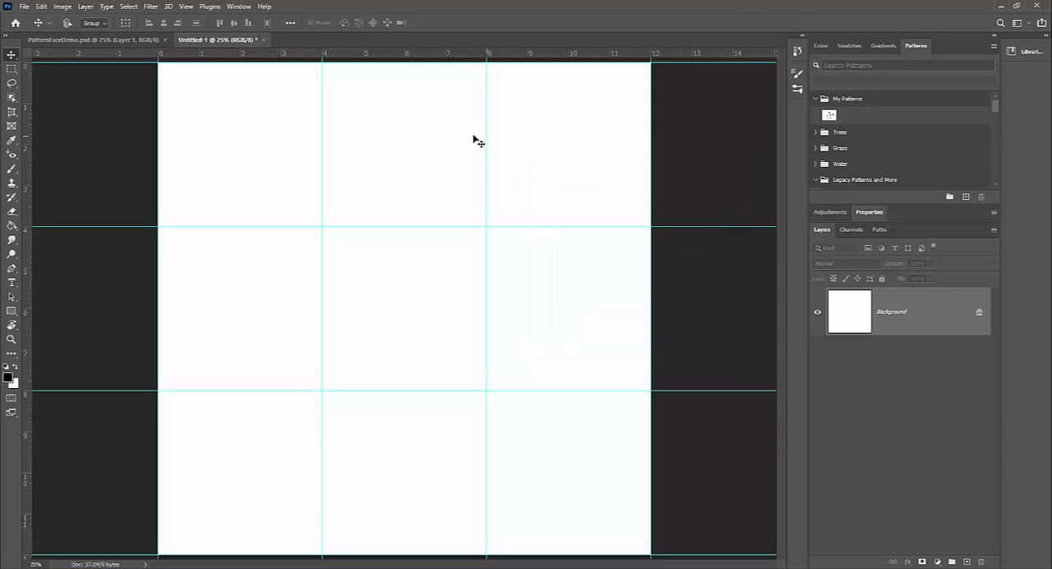
Step: Lock the guides and test the lock by trying to move the vertical guide at 4 inches
{"action": "left_click", "coordinate": [188, 7]}
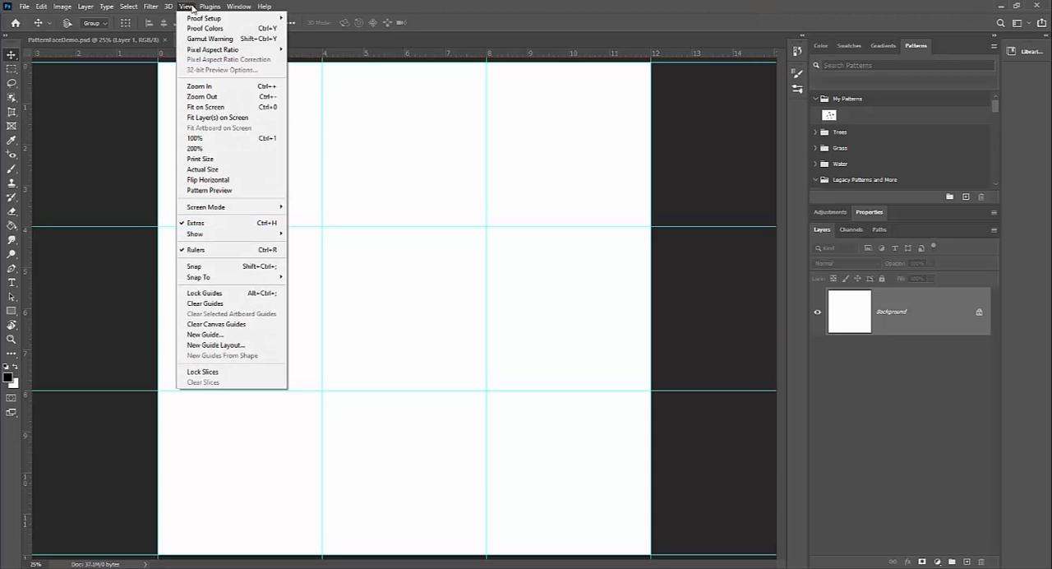
{"action": "left_click", "coordinate": [203, 293]}
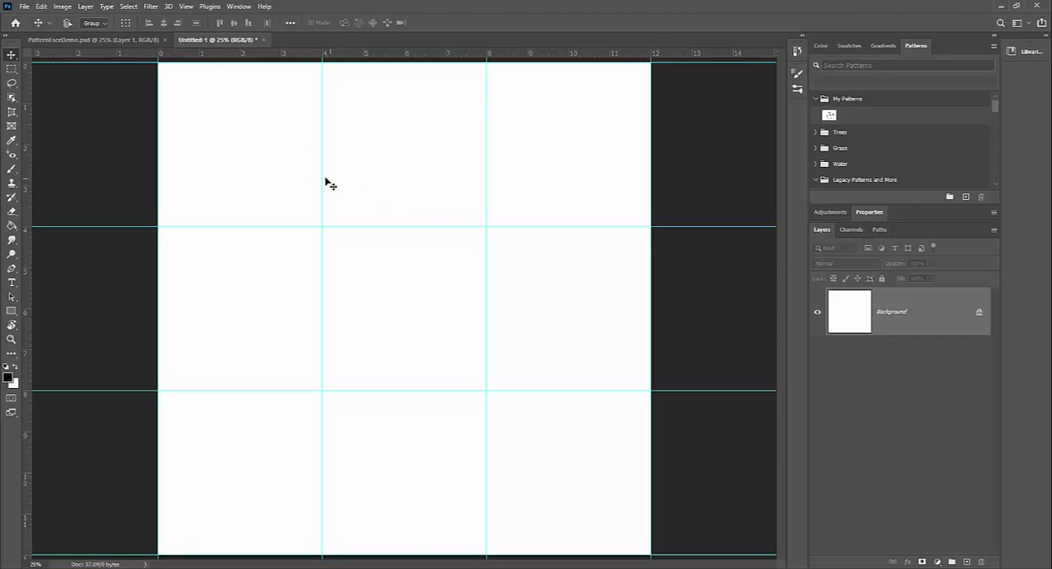
{"action": "left_click_drag", "start_coordinate": [320, 170], "coordinate": [313, 169]}
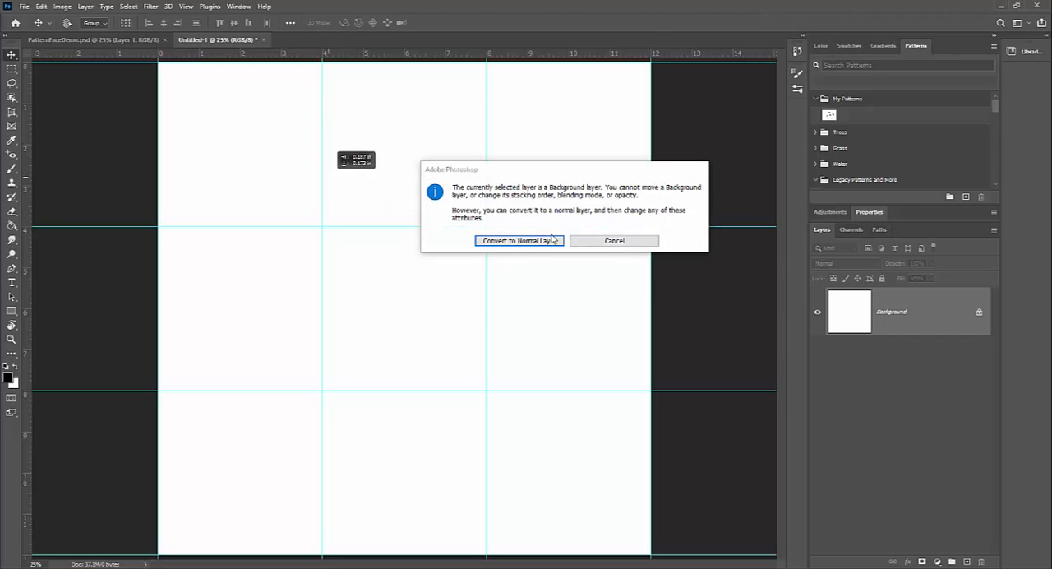
{"action": "left_click", "coordinate": [613, 240]}
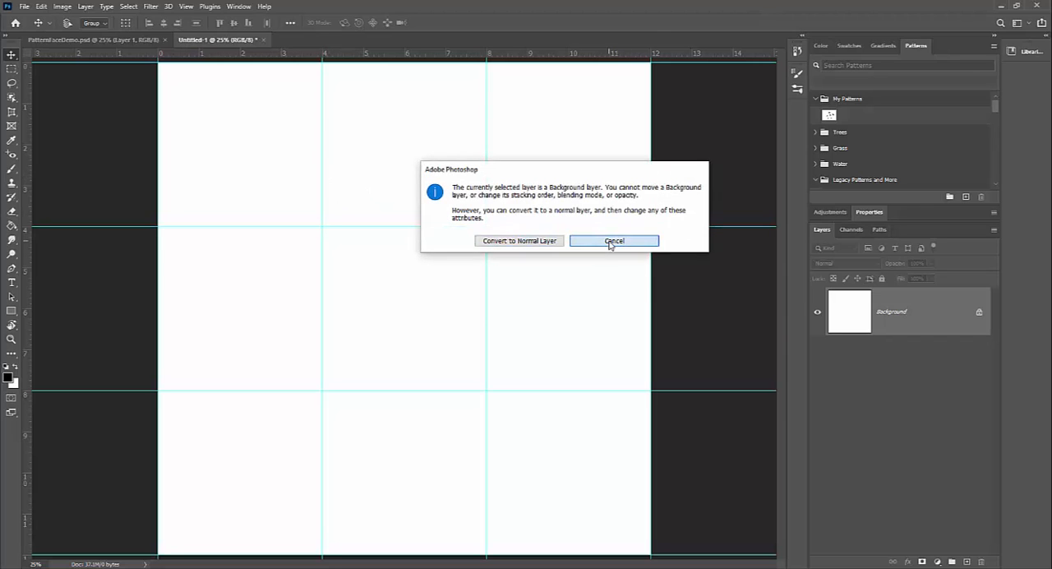
Step: Turn on snapping to guides and hide the rulers
{"action": "left_click", "coordinate": [186, 7]}
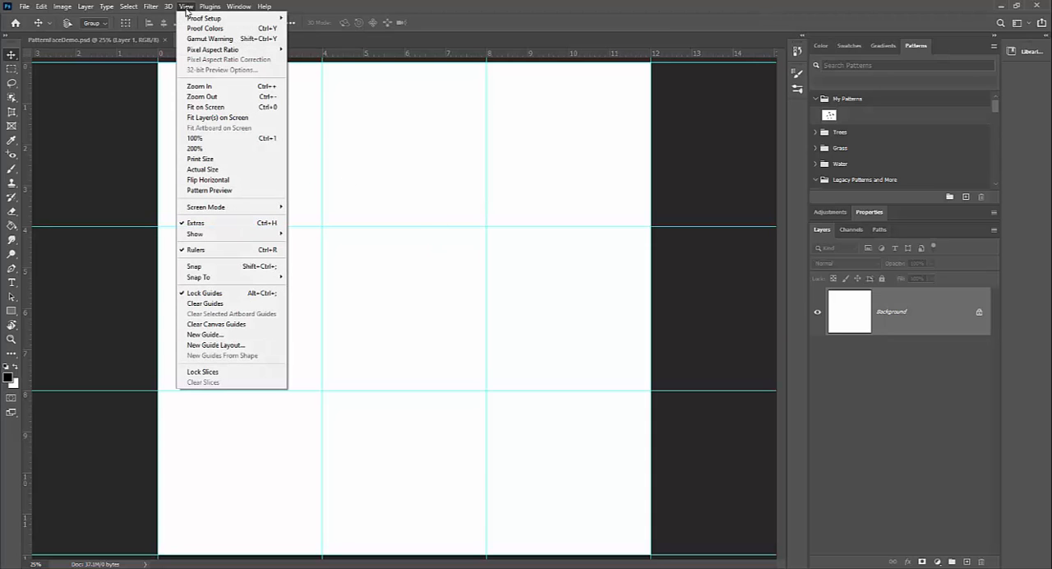
{"action": "mouse_move", "coordinate": [210, 278]}
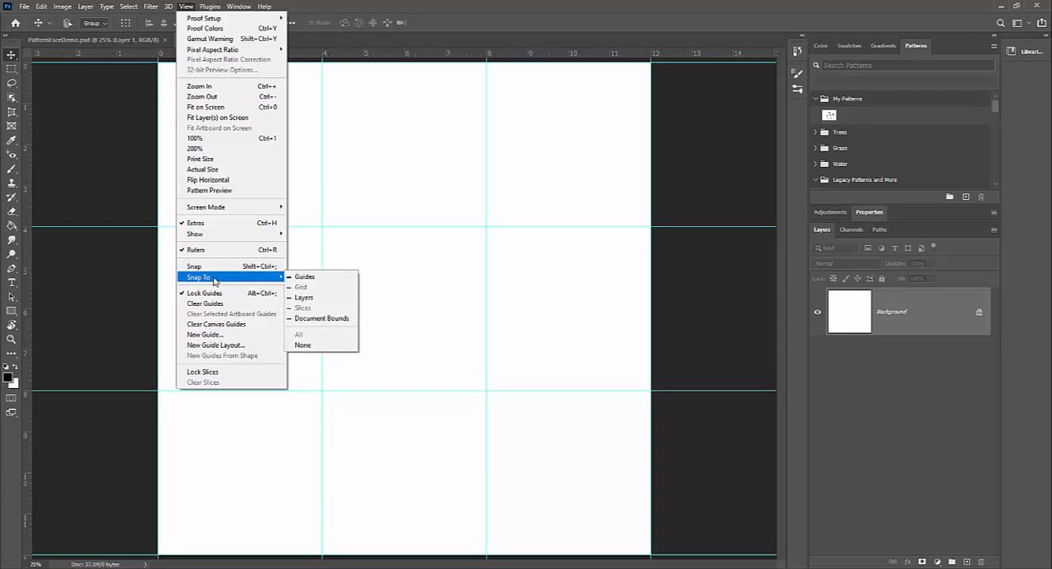
{"action": "left_click", "coordinate": [306, 277]}
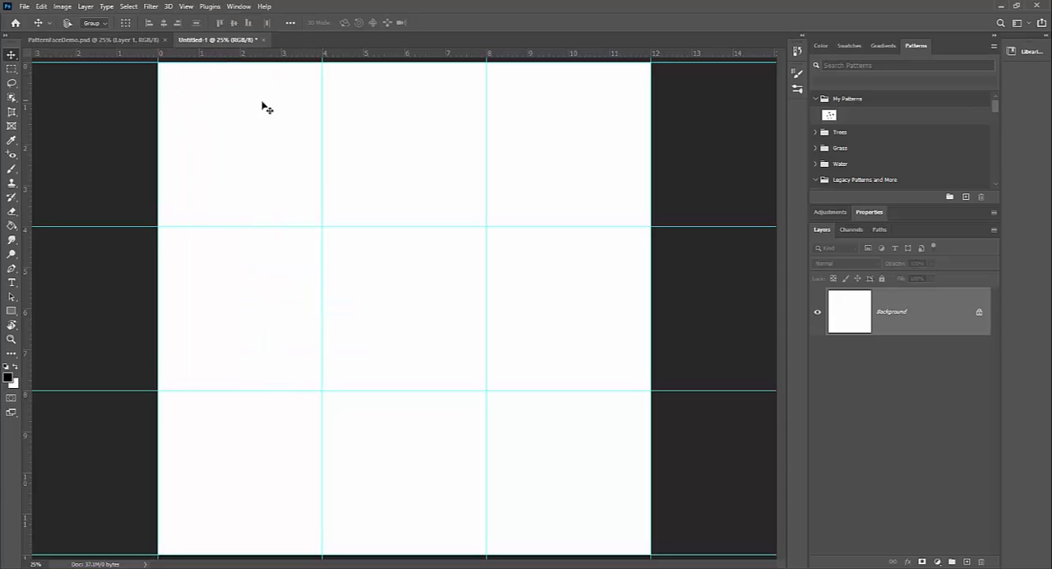
{"action": "left_click", "coordinate": [186, 6]}
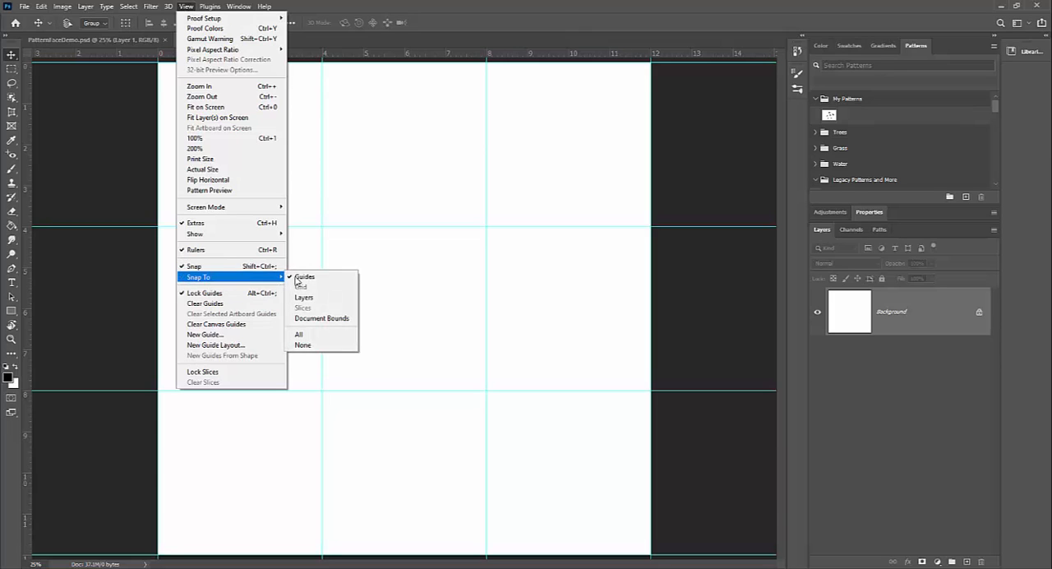
{"action": "left_click", "coordinate": [226, 250]}
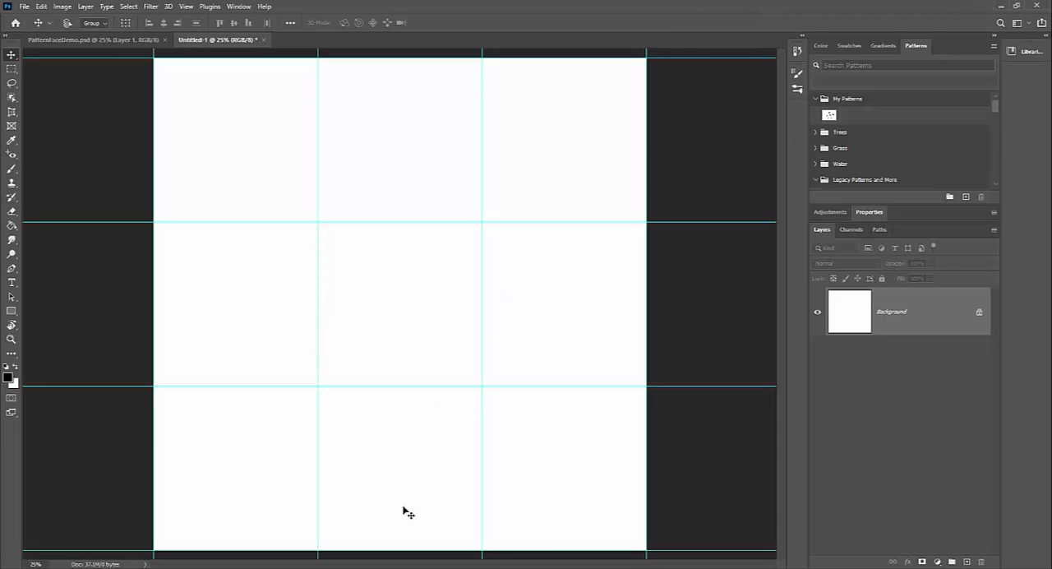
Step: Switch to Pexels in the browser, search for faces, and open the photo of the woman against a yellow background
{"action": "left_click", "coordinate": [396, 568]}
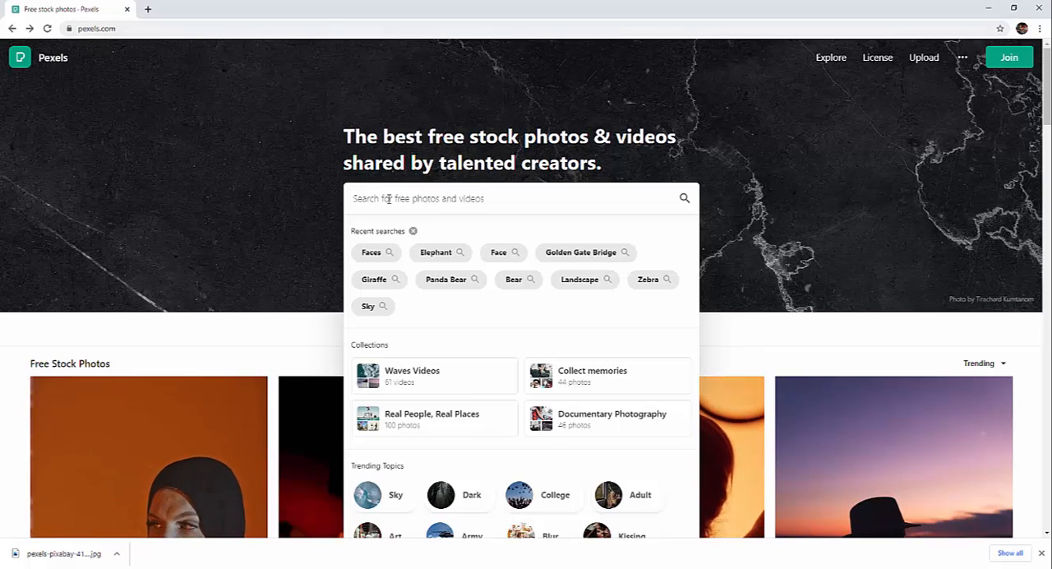
{"action": "left_click", "coordinate": [370, 253]}
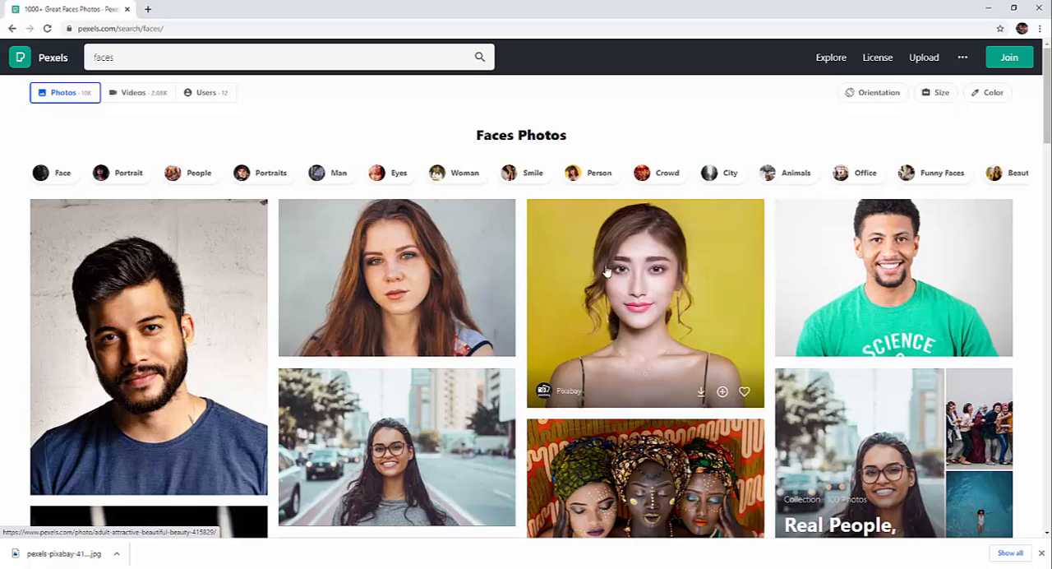
{"action": "left_click", "coordinate": [657, 296]}
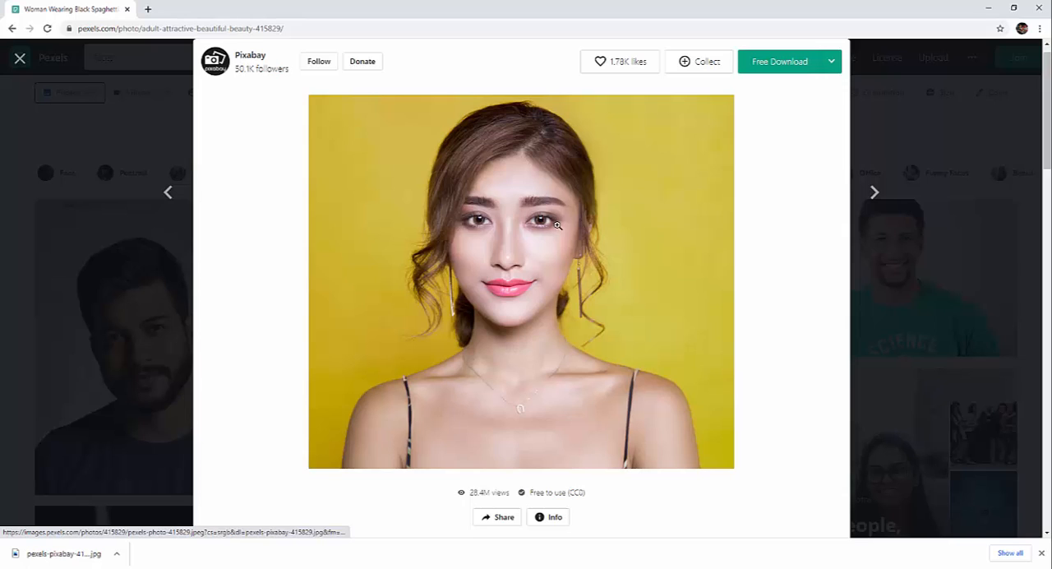
Step: Download the portrait from Pexels, show it in the Downloads folder and open pexels-pixabay-415829 (2) in Adobe Photoshop 2021
{"action": "left_click", "coordinate": [779, 64]}
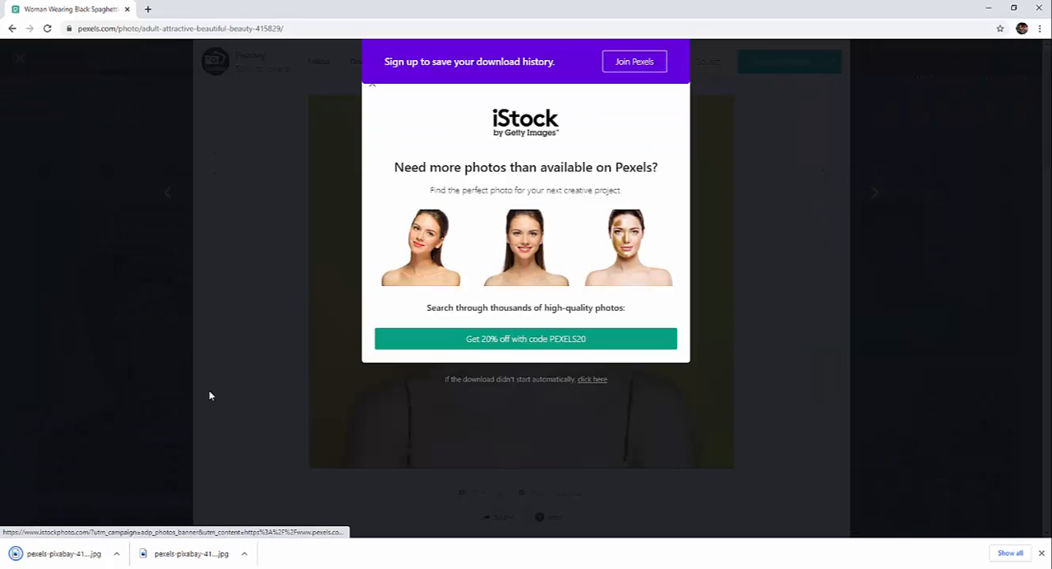
{"action": "left_click", "coordinate": [118, 554]}
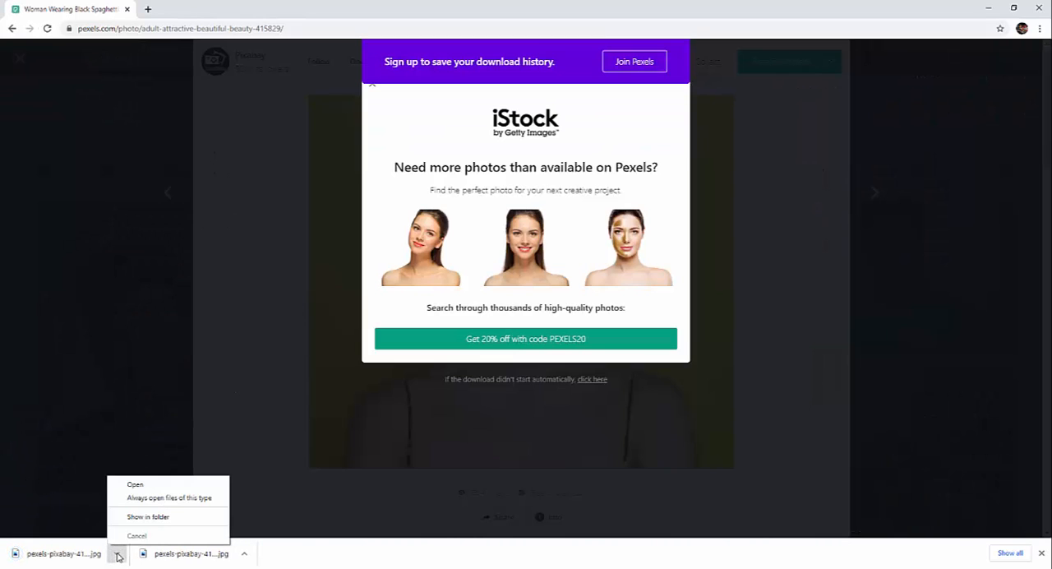
{"action": "left_click", "coordinate": [125, 518]}
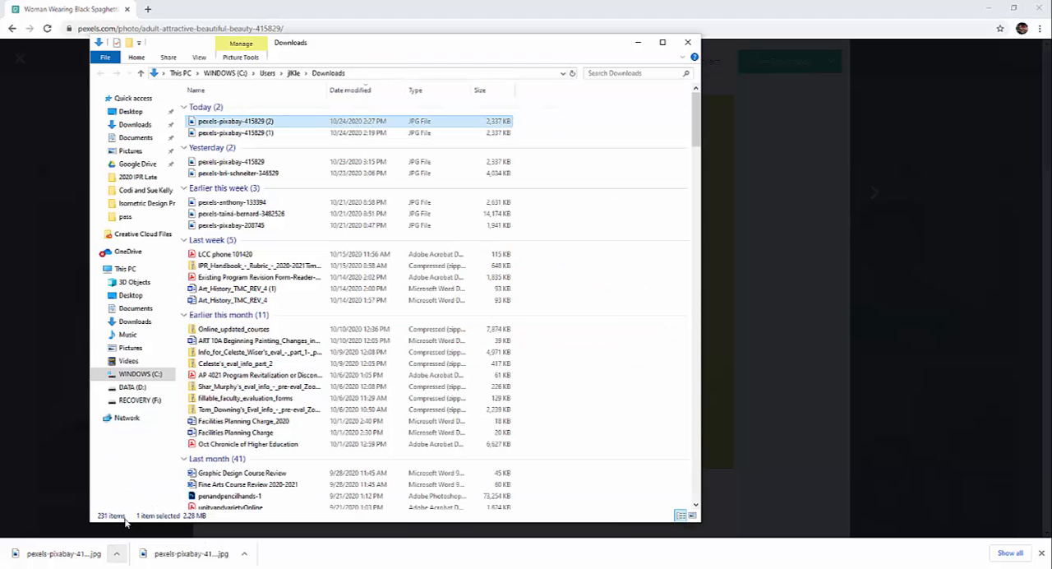
{"action": "right_click", "coordinate": [220, 125]}
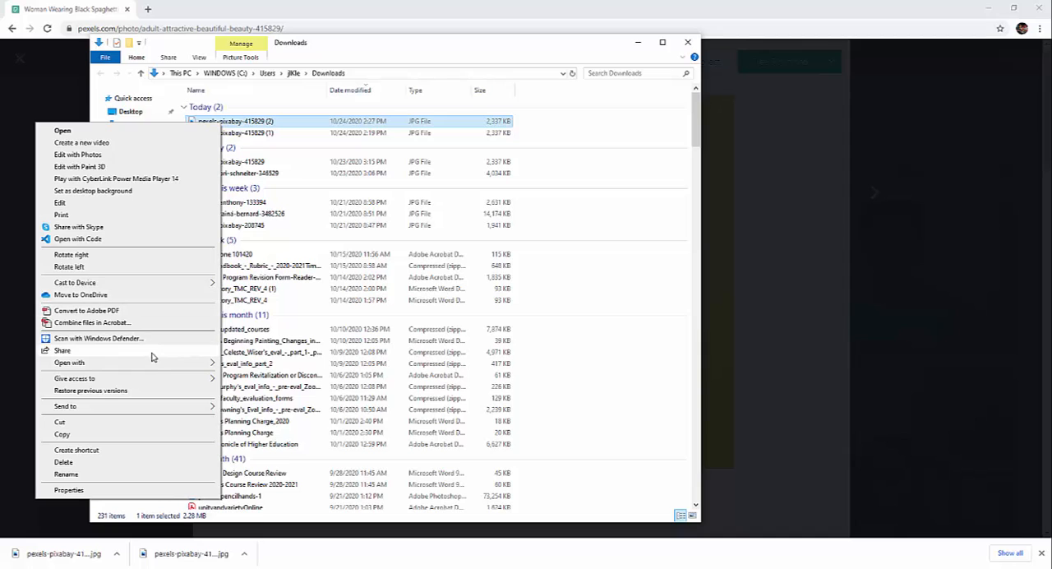
{"action": "mouse_move", "coordinate": [152, 363]}
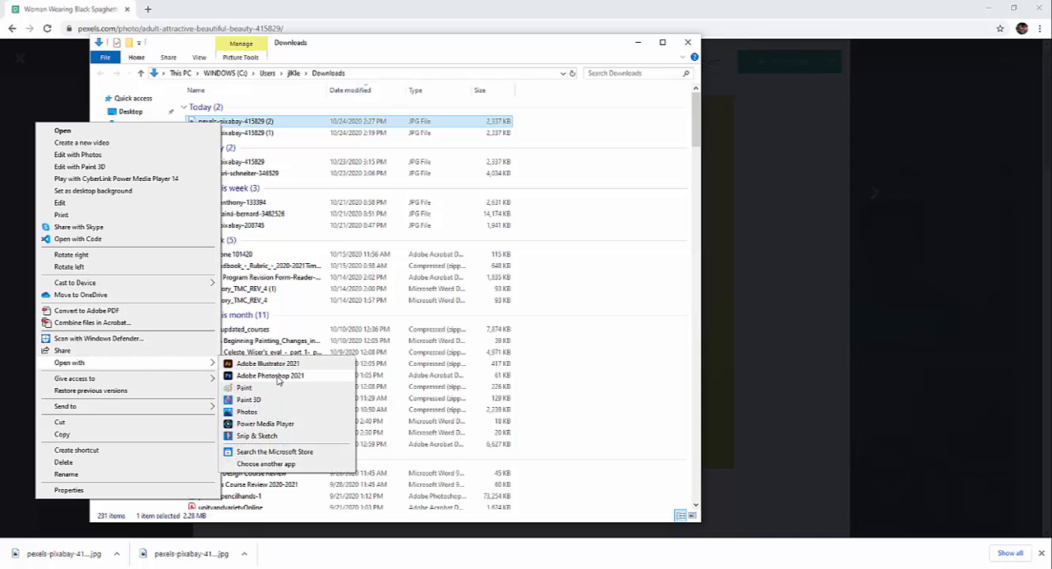
{"action": "left_click", "coordinate": [277, 378]}
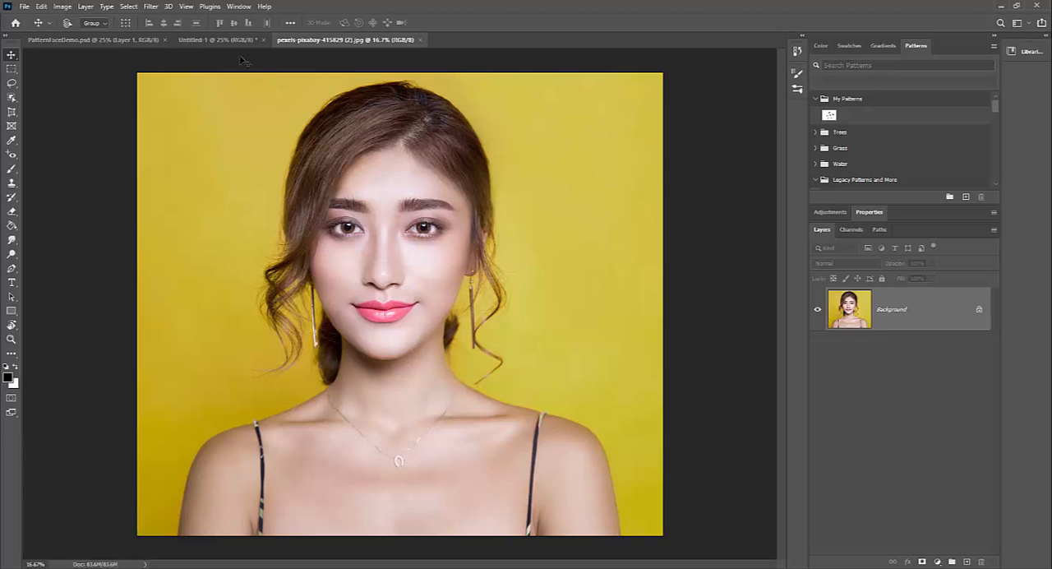
Step: Try bringing the portrait into the 3 × 3 grid document with the Move tool, and undo each transfer
{"action": "left_click", "coordinate": [214, 39]}
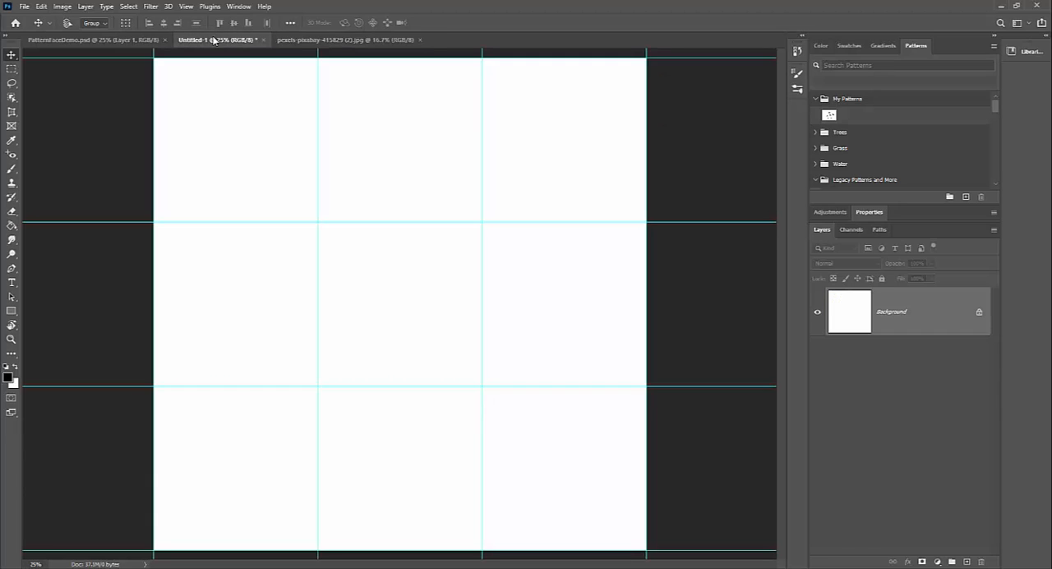
{"action": "left_click", "coordinate": [309, 40]}
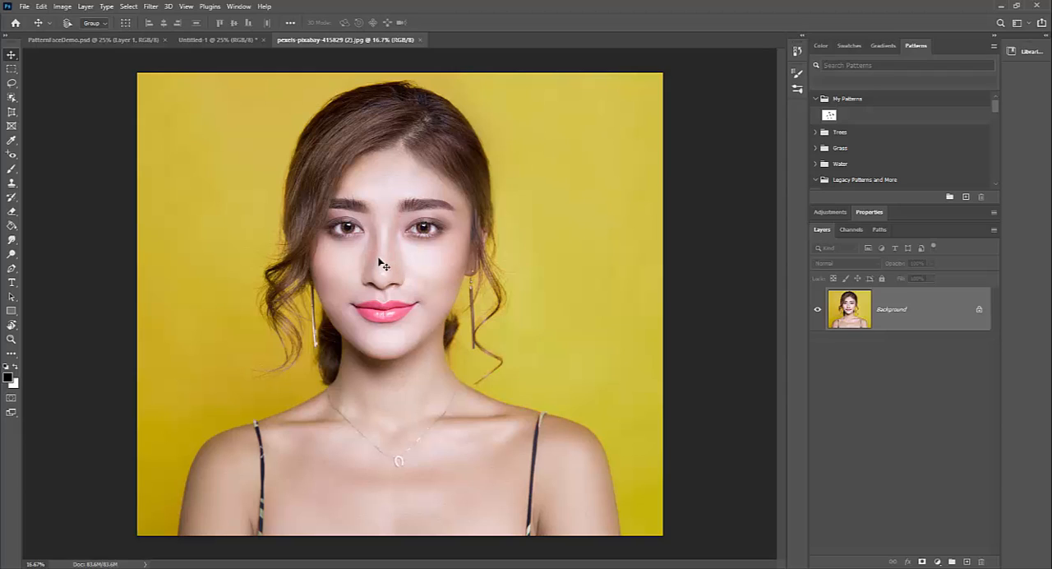
{"action": "left_click", "coordinate": [218, 39]}
{"action": "left_click_drag", "start_coordinate": [232, 45], "coordinate": [372, 288]}
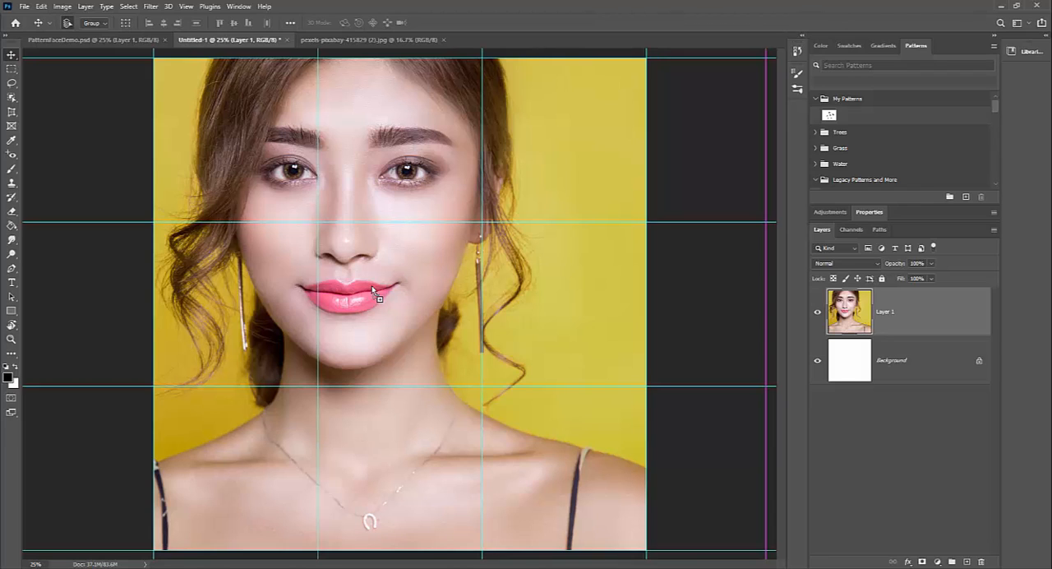
{"action": "key", "text": "ctrl+z"}
{"action": "left_click", "coordinate": [339, 39]}
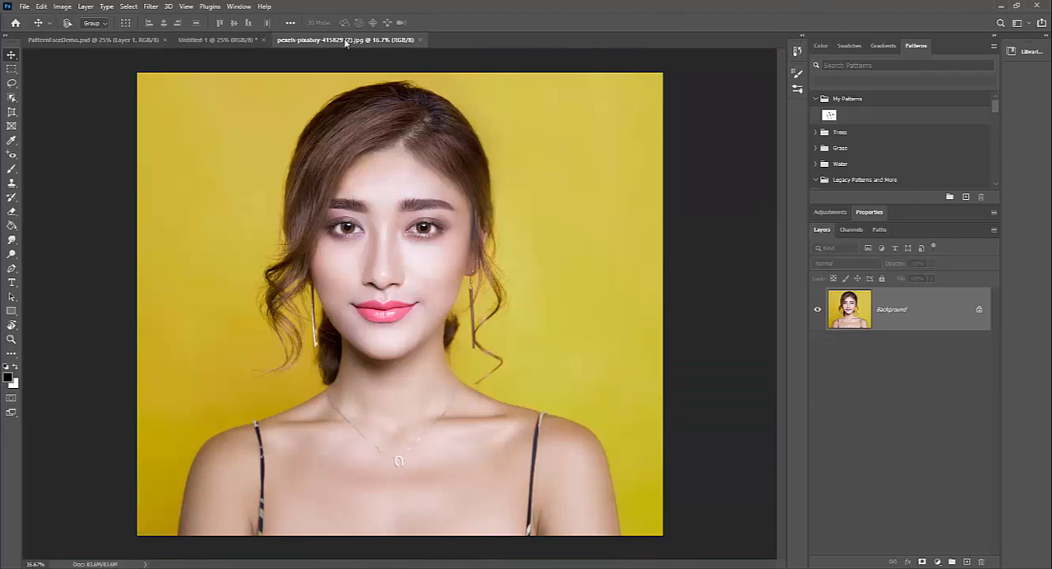
{"action": "left_click_drag", "start_coordinate": [381, 245], "coordinate": [313, 245]}
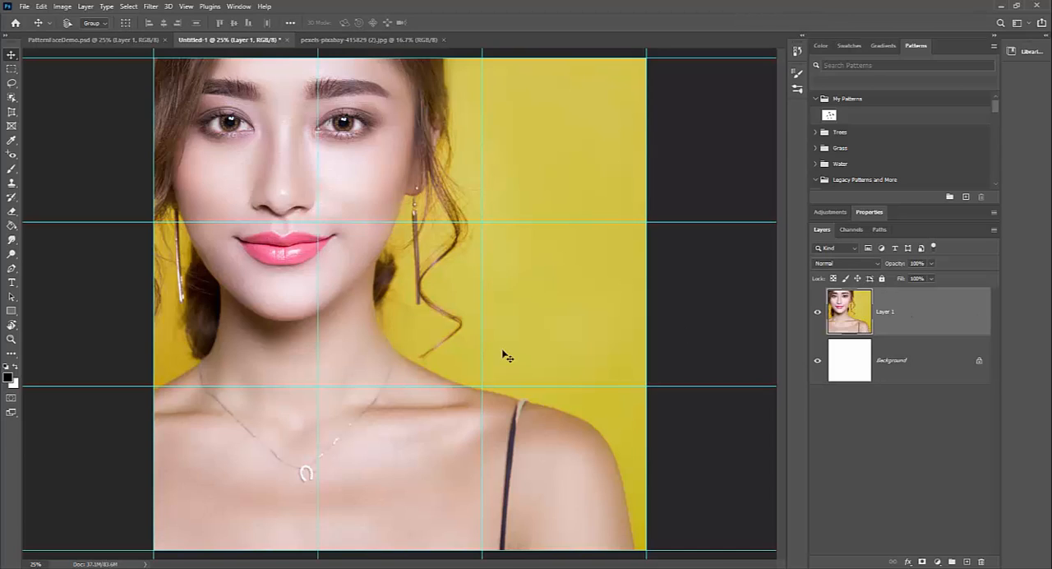
{"action": "key", "text": "ctrl+z"}
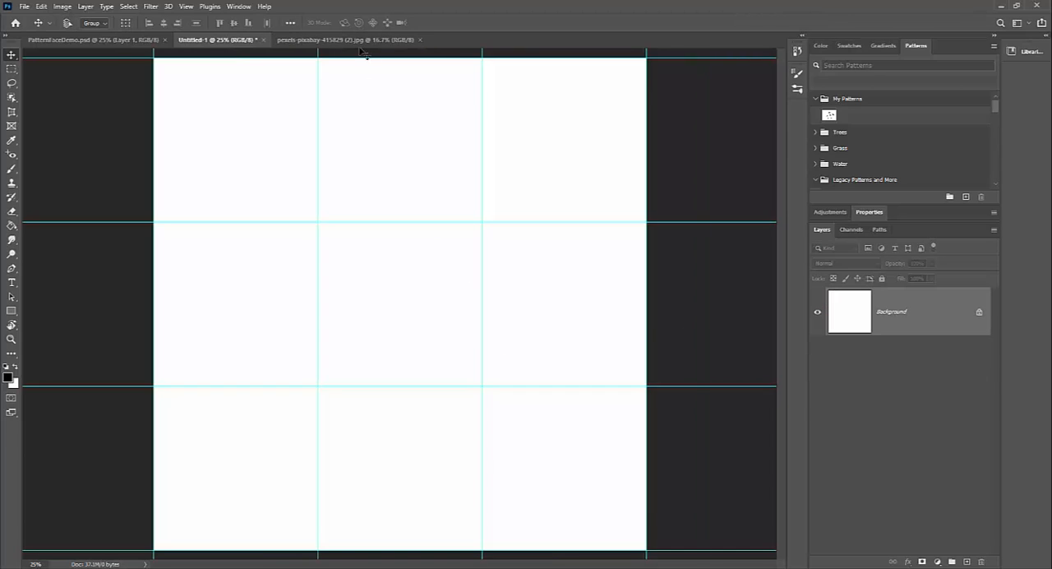
Step: Try selecting and copying the whole portrait into the grid document, undo the paste and deselect the photo
{"action": "left_click", "coordinate": [358, 43]}
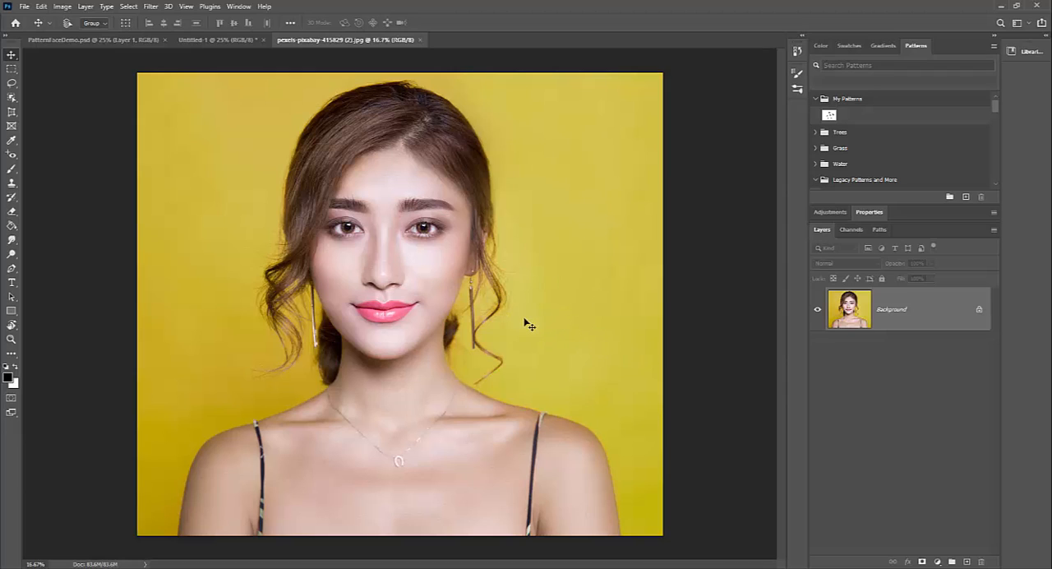
{"action": "key", "text": "ctrl+a"}
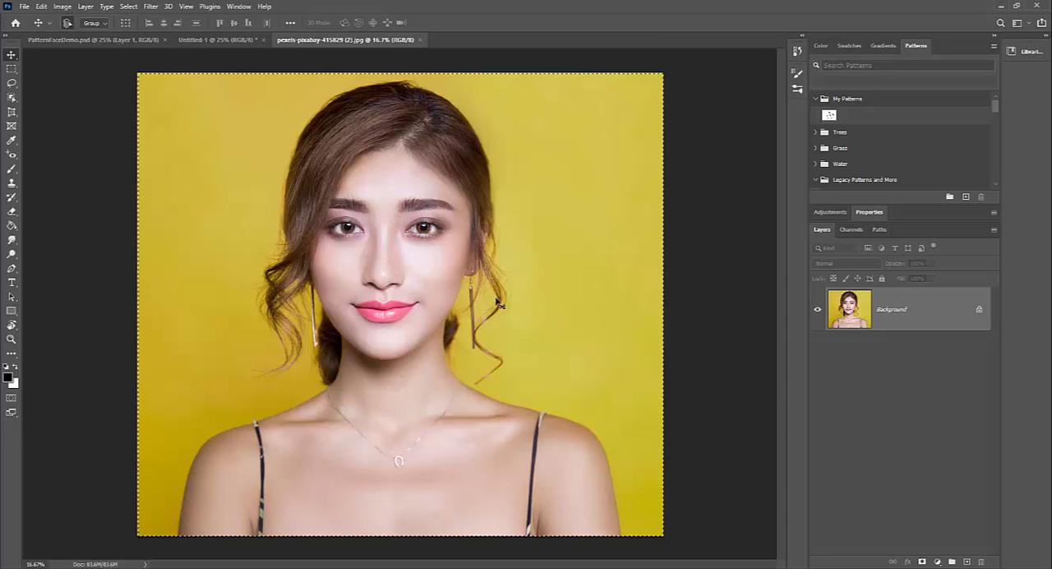
{"action": "left_click", "coordinate": [218, 39]}
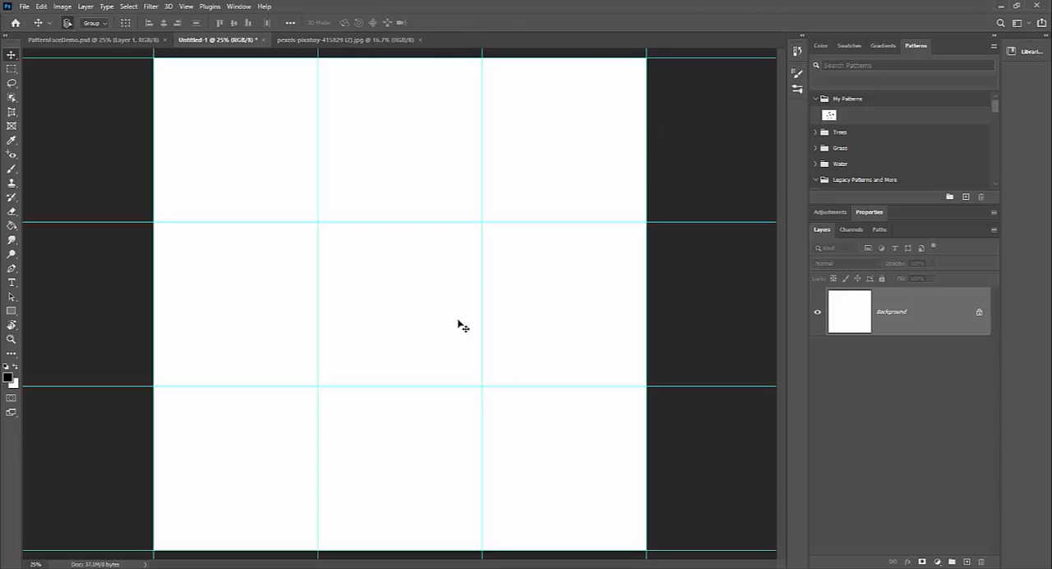
{"action": "key", "text": "ctrl+v"}
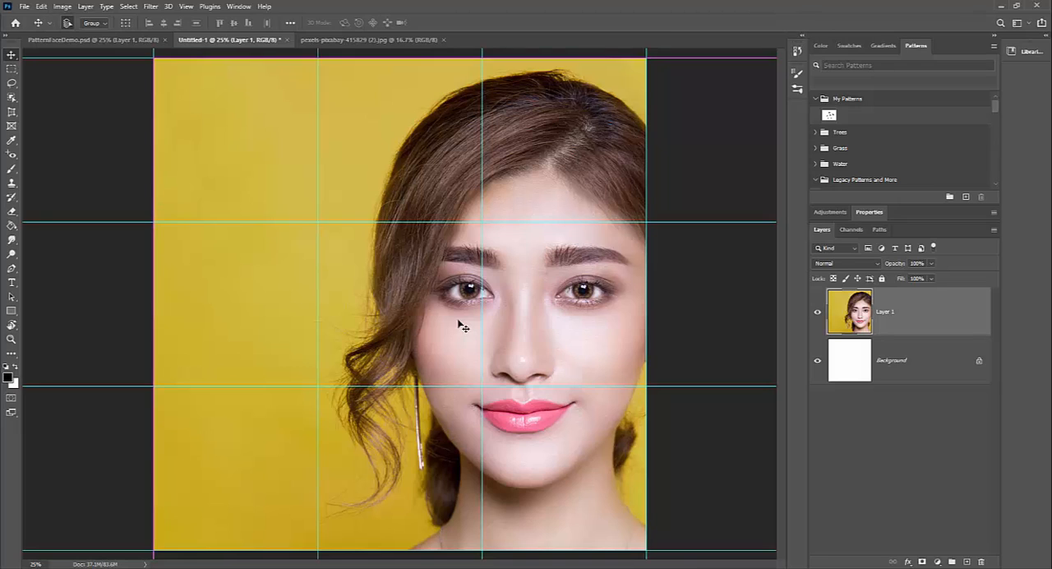
{"action": "key", "text": "ctrl+z"}
{"action": "left_click", "coordinate": [347, 41]}
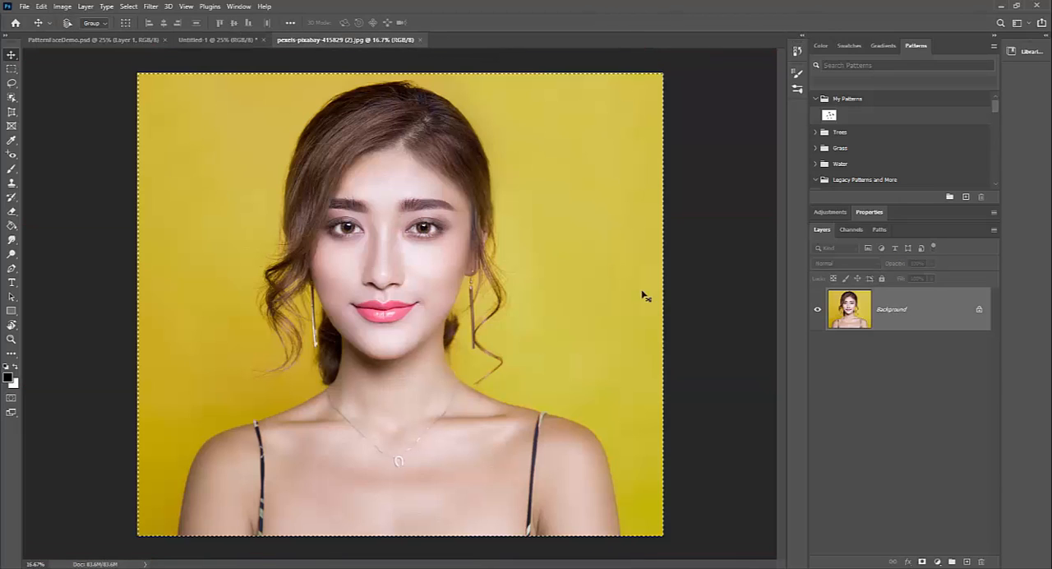
{"action": "key", "text": "ctrl+d"}
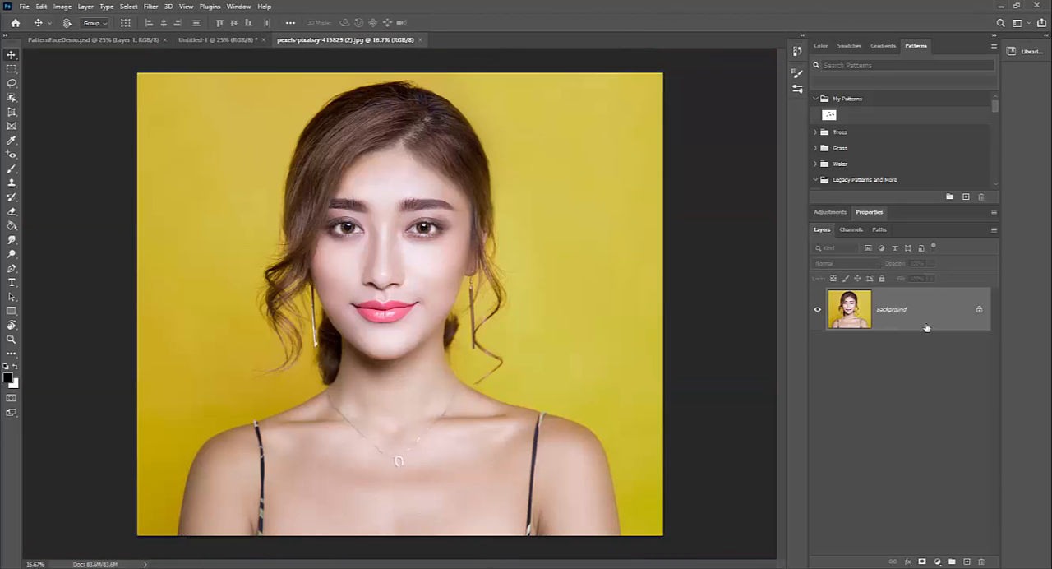
Step: Convert the portrait's Background into a regular layer named Layer 0, and copy and paste it into the grid document
{"action": "double_click", "coordinate": [940, 312]}
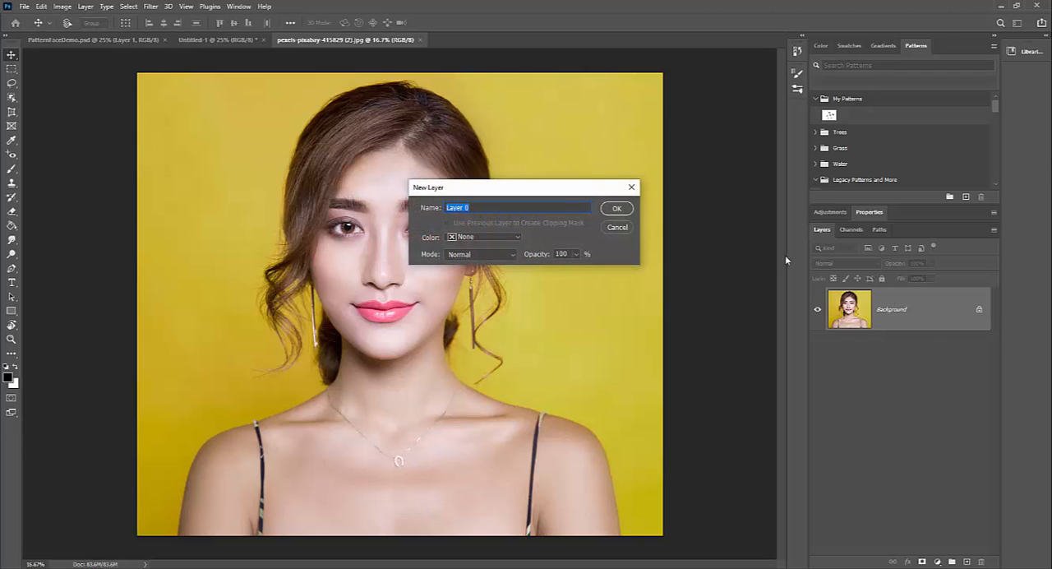
{"action": "left_click", "coordinate": [616, 209]}
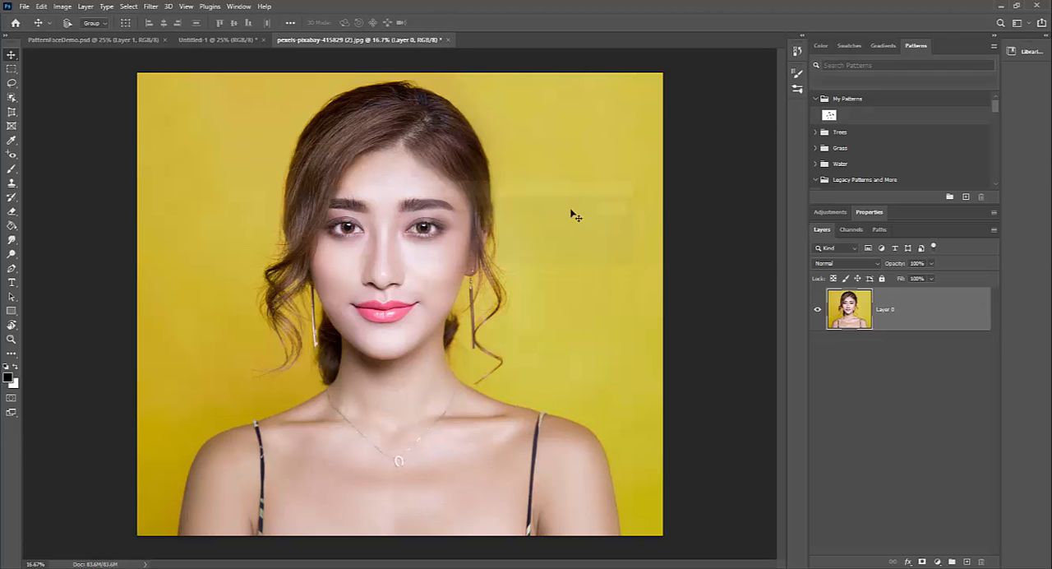
{"action": "left_click", "coordinate": [41, 7]}
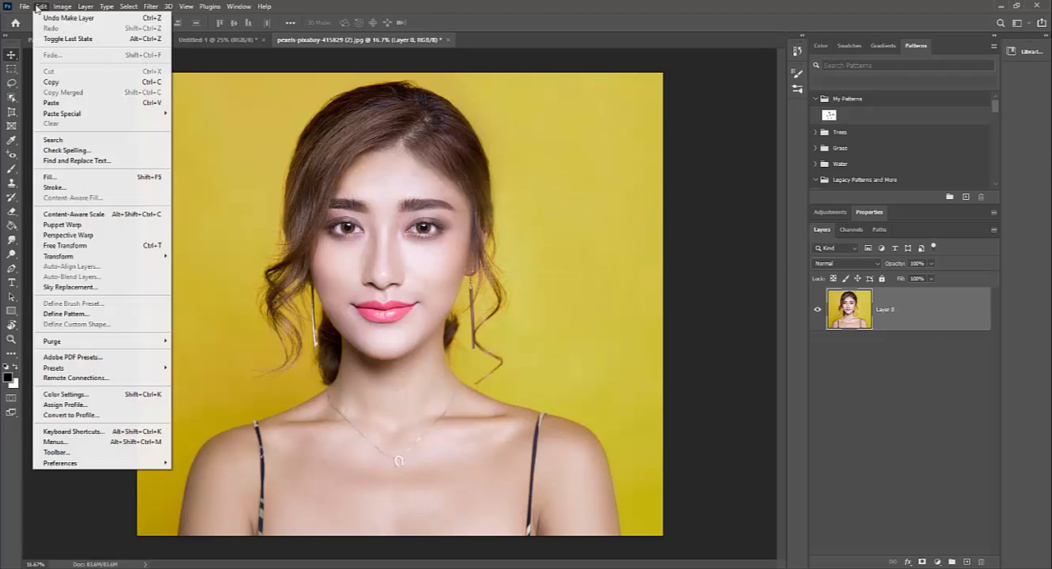
{"action": "left_click", "coordinate": [69, 83]}
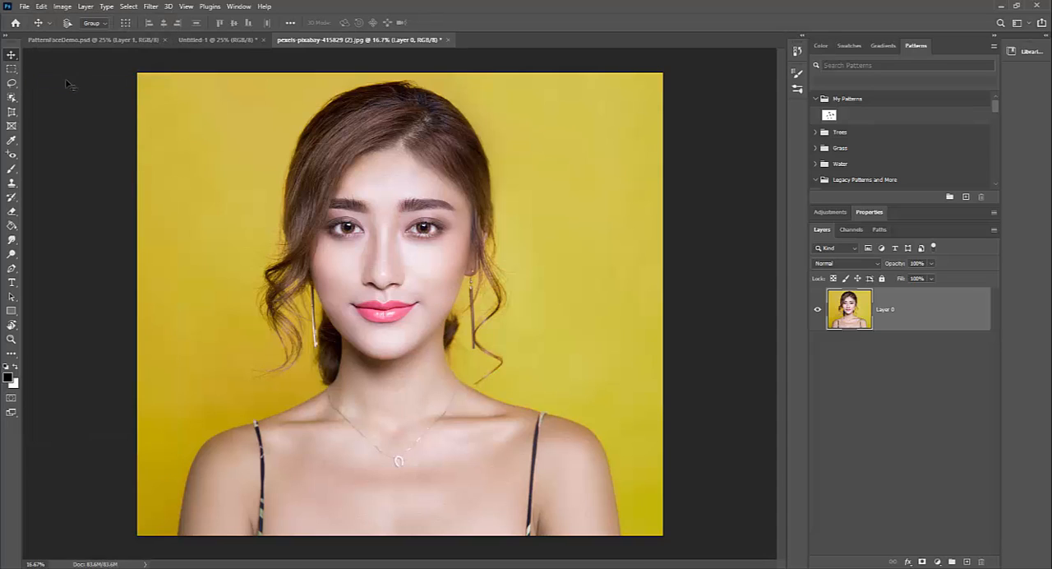
{"action": "left_click", "coordinate": [190, 41]}
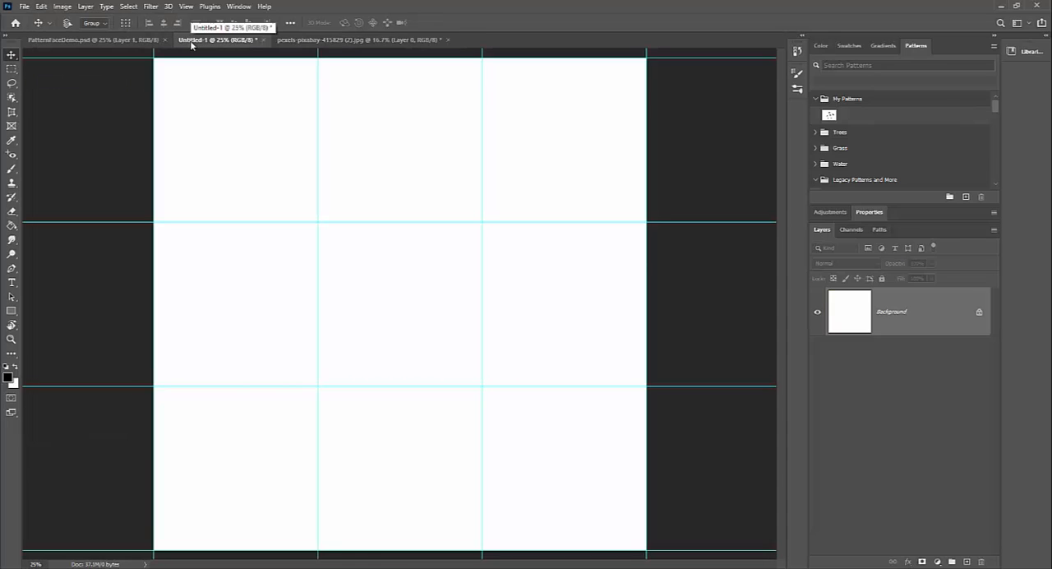
{"action": "left_click", "coordinate": [40, 8]}
{"action": "left_click", "coordinate": [72, 104]}
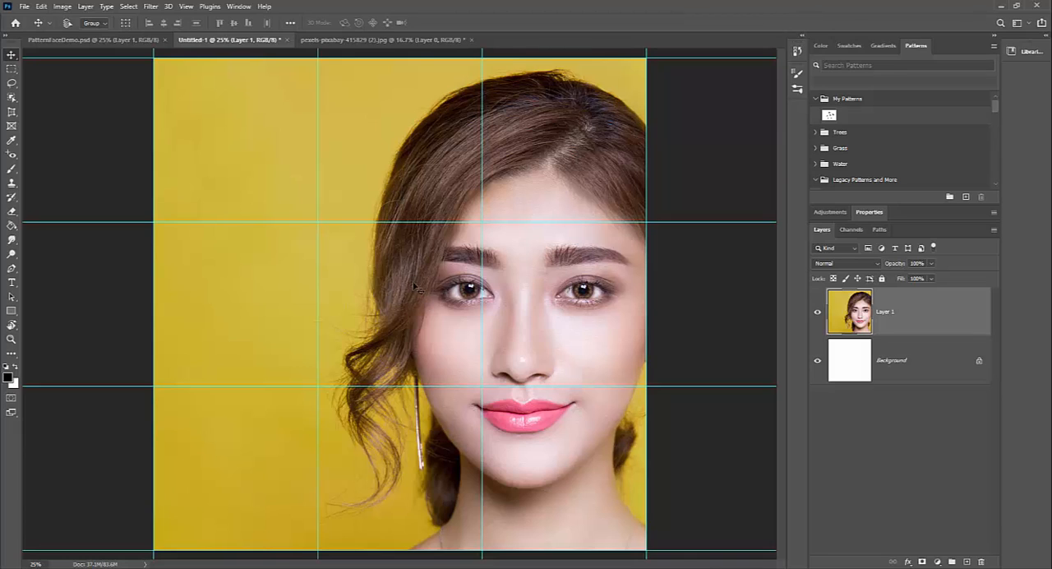
Step: Start Free Transform on the pasted portrait, scale it to about 63% and move it to the middle of the canvas
{"action": "left_click", "coordinate": [41, 7]}
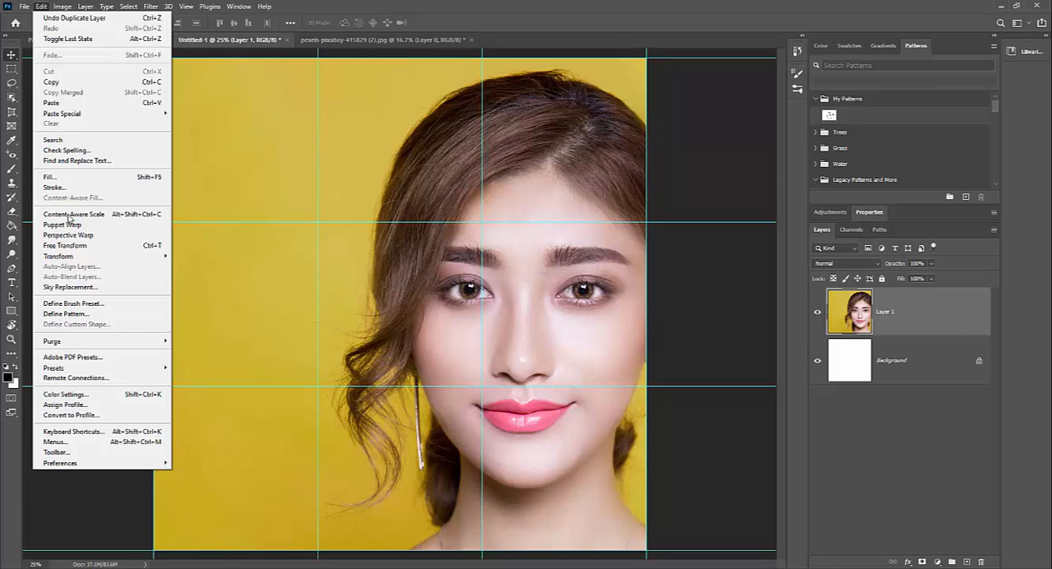
{"action": "left_click", "coordinate": [138, 245]}
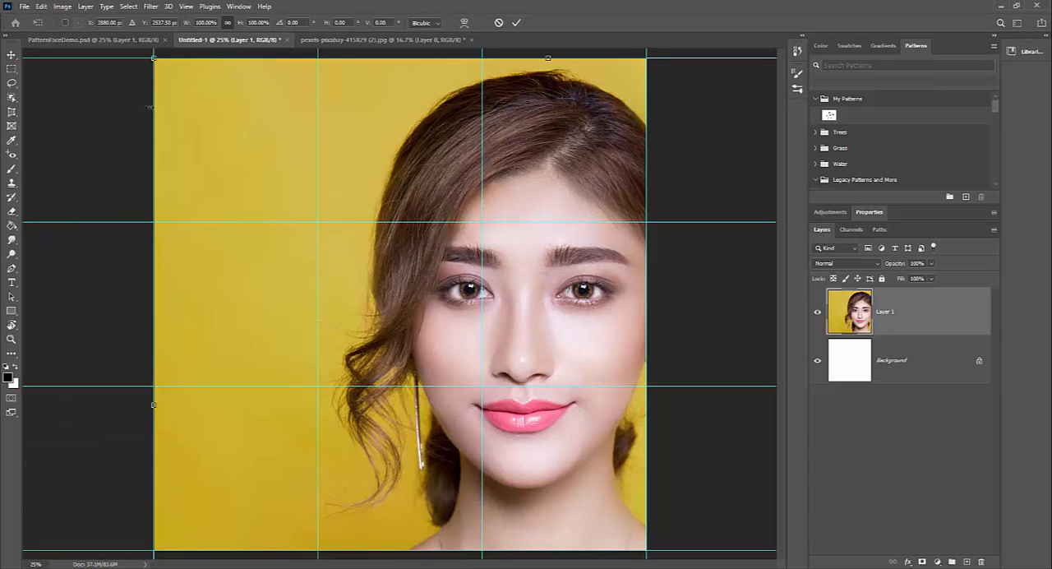
{"action": "left_click_drag", "start_coordinate": [152, 55], "coordinate": [443, 313]}
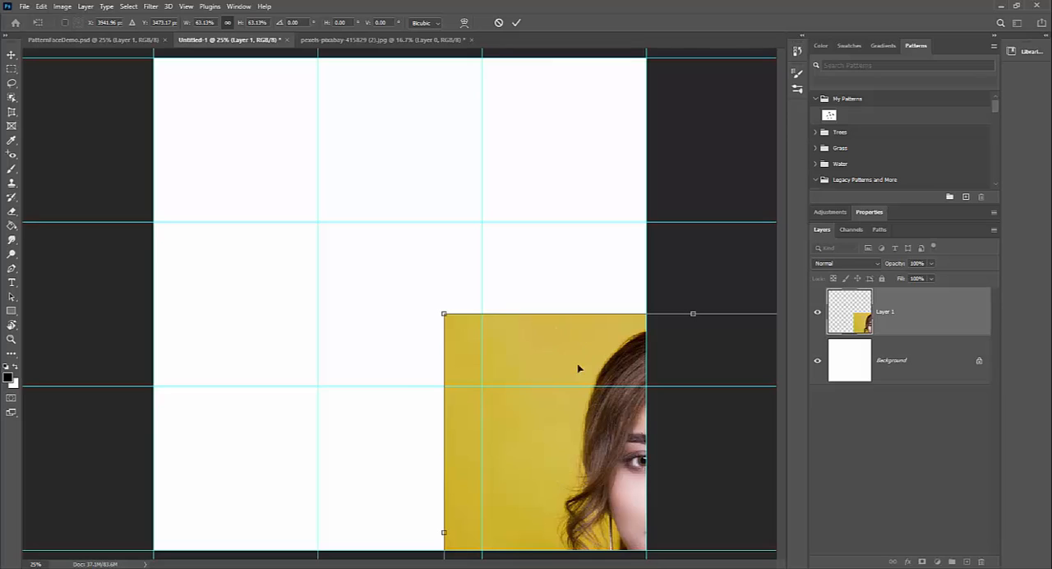
{"action": "left_click_drag", "start_coordinate": [554, 352], "coordinate": [327, 160]}
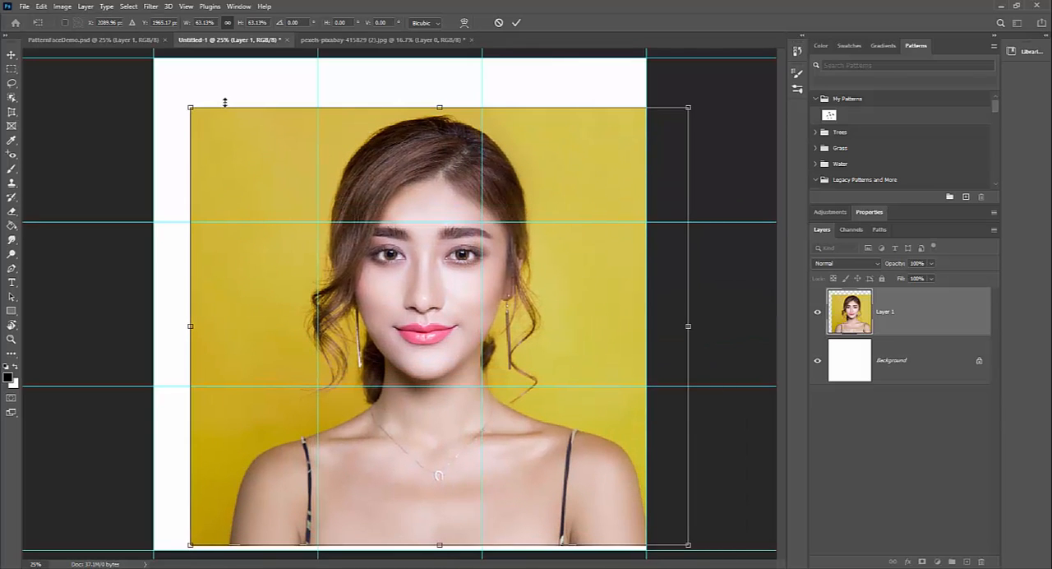
Step: Shrink the portrait proportionally to about 26% and place it over the upper-left grid cell
{"action": "left_click_drag", "start_coordinate": [188, 106], "coordinate": [387, 286]}
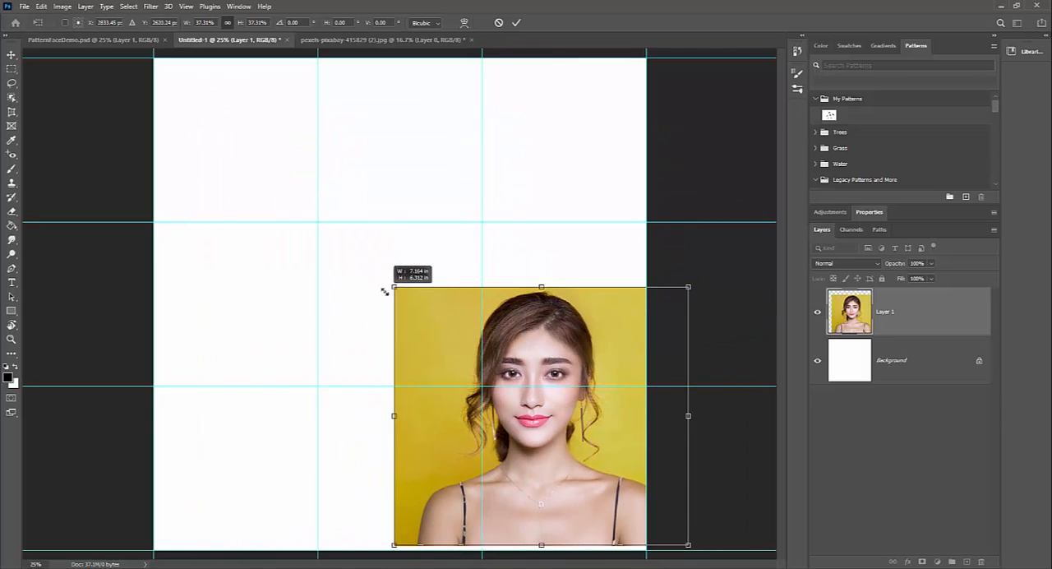
{"action": "left_click_drag", "start_coordinate": [425, 320], "coordinate": [266, 197]}
{"action": "left_click_drag", "start_coordinate": [376, 322], "coordinate": [277, 213]}
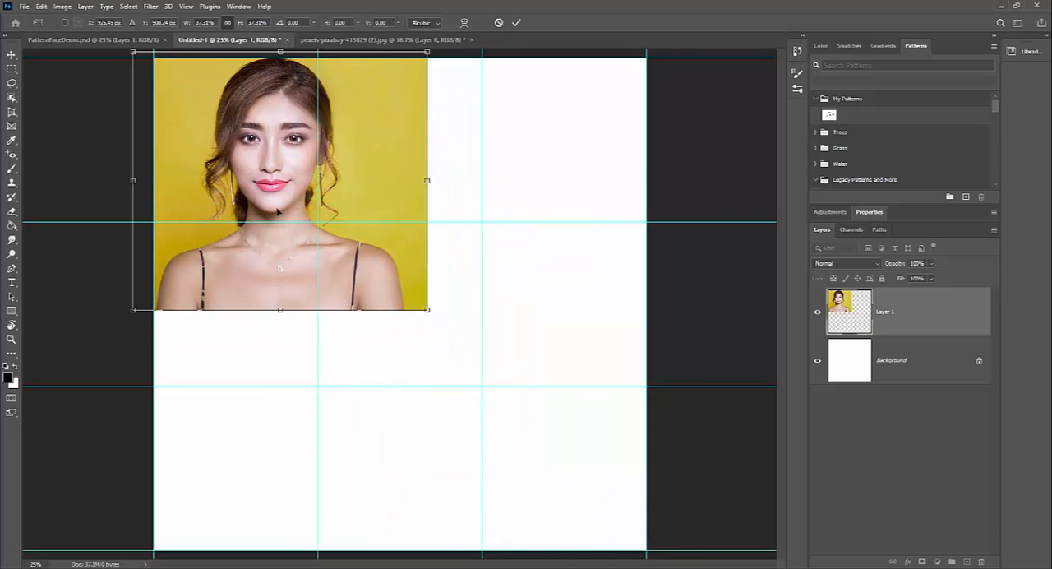
{"action": "left_click_drag", "start_coordinate": [427, 310], "coordinate": [331, 230]}
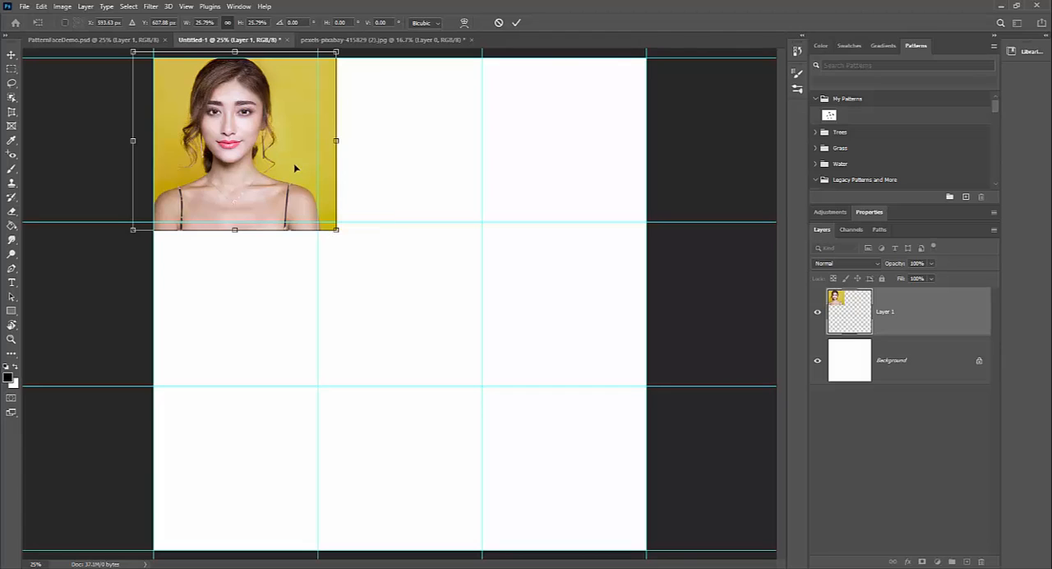
{"action": "left_click_drag", "start_coordinate": [296, 164], "coordinate": [302, 171]}
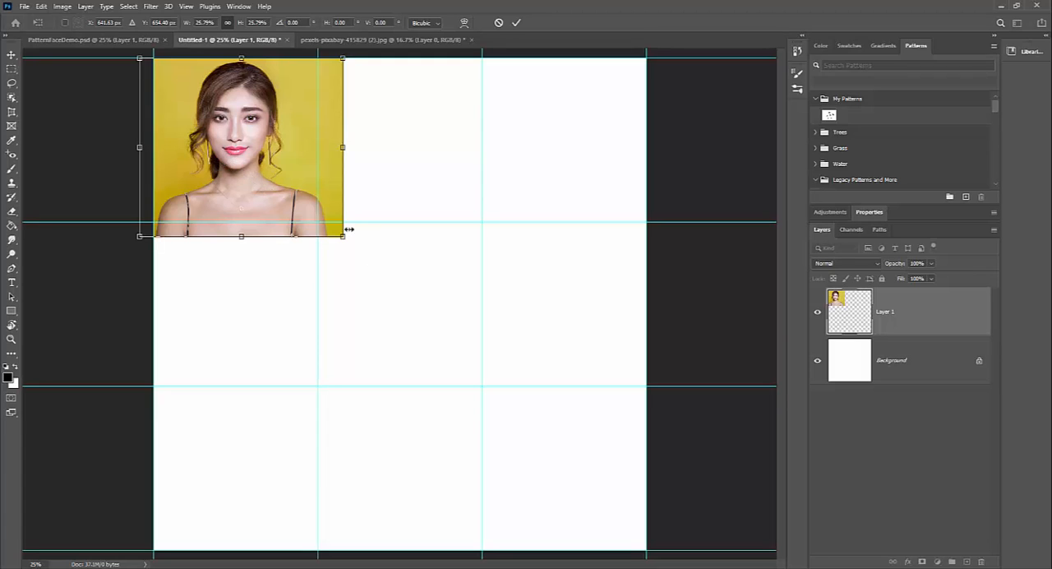
Step: Enlarge the portrait proportionally to about 78% so that it covers the whole canvas
{"action": "left_click_drag", "start_coordinate": [344, 236], "coordinate": [682, 558]}
{"action": "mouse_move", "coordinate": [548, 432]}
{"action": "left_mouse_down"}
{"action": "mouse_move", "coordinate": [560, 433]}
{"action": "mouse_move", "coordinate": [558, 420]}
{"action": "left_mouse_up"}
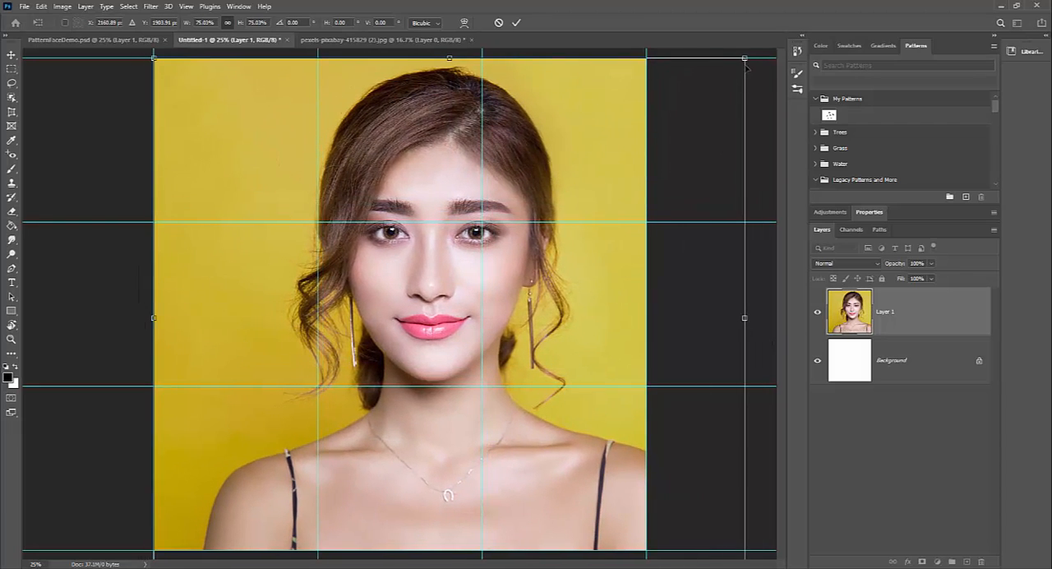
{"action": "left_click_drag", "start_coordinate": [746, 58], "coordinate": [768, 36]}
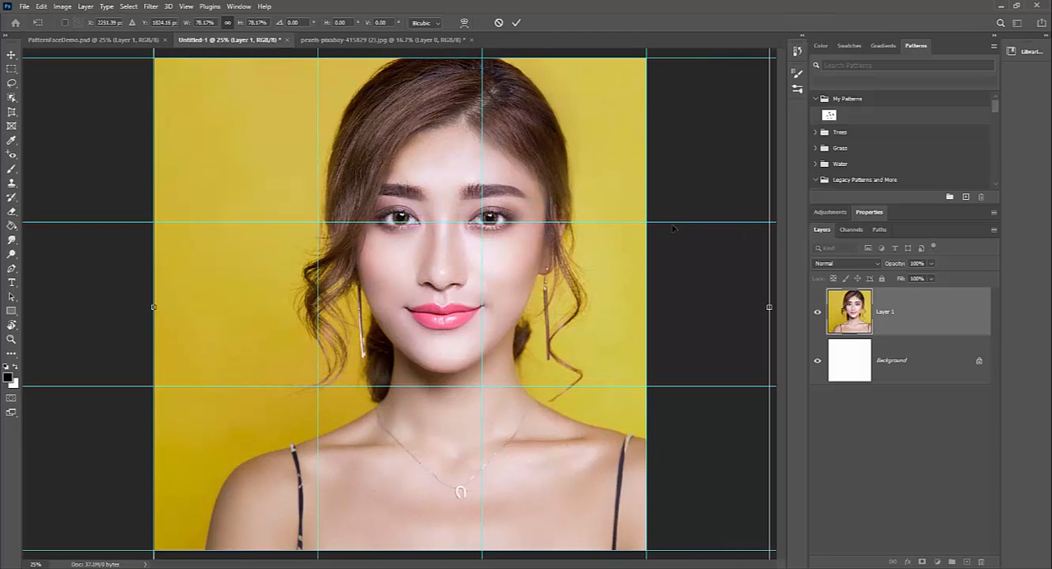
Step: Scale the portrait down proportionally to about 25%, position it over the upper-left grid cell and commit the transform
{"action": "key", "text": "ctrl+minus"}
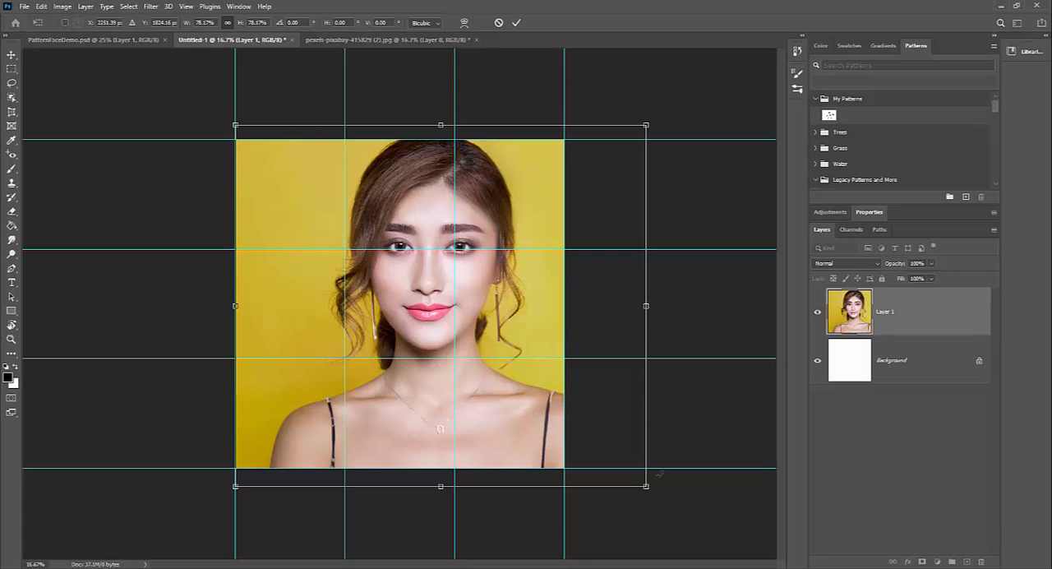
{"action": "left_click_drag", "start_coordinate": [646, 485], "coordinate": [367, 238]}
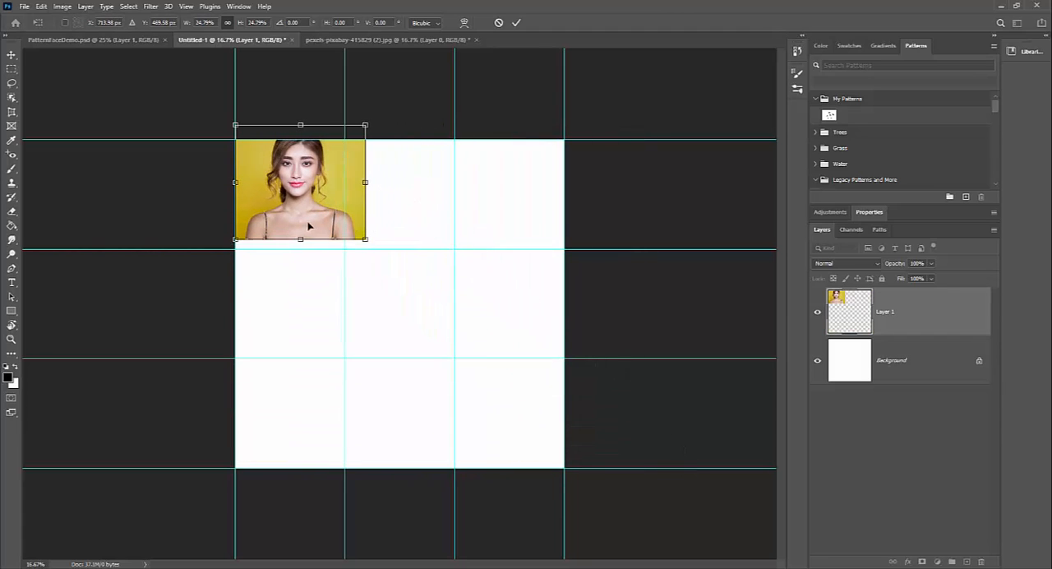
{"action": "key", "text": "ctrl+plus"}
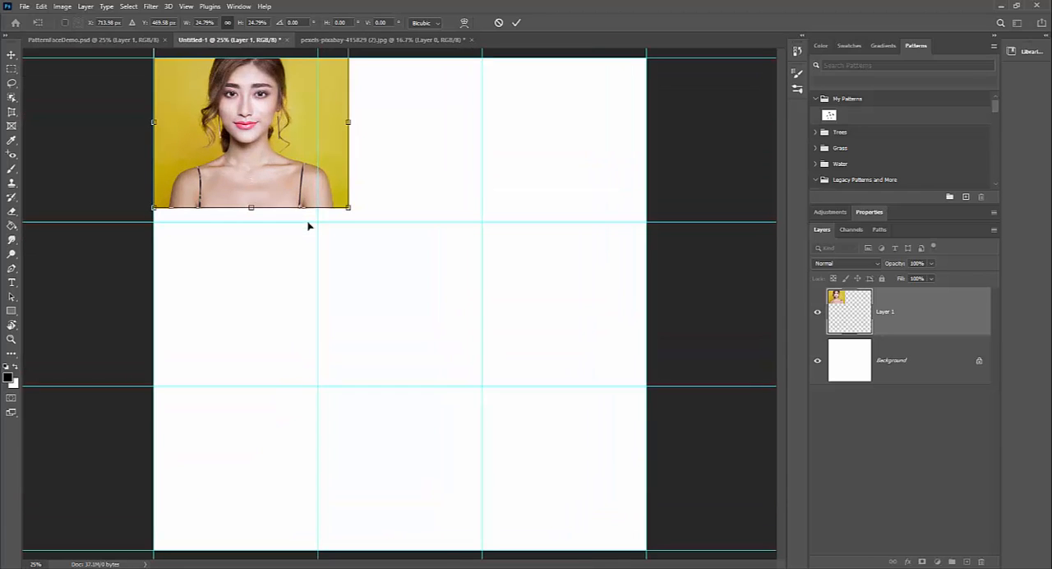
{"action": "left_click_drag", "start_coordinate": [280, 148], "coordinate": [273, 164]}
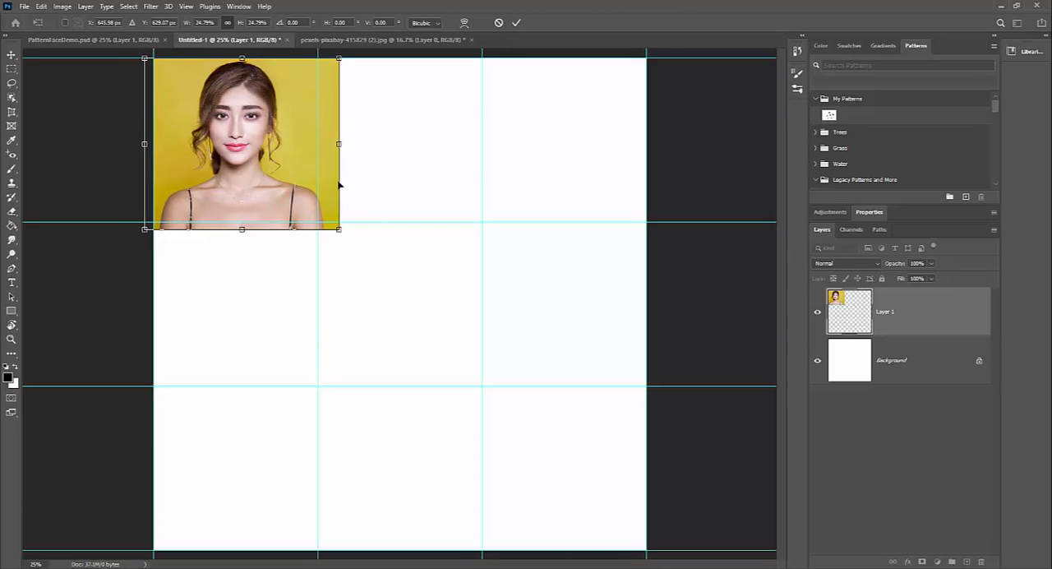
{"action": "left_click", "coordinate": [516, 23]}
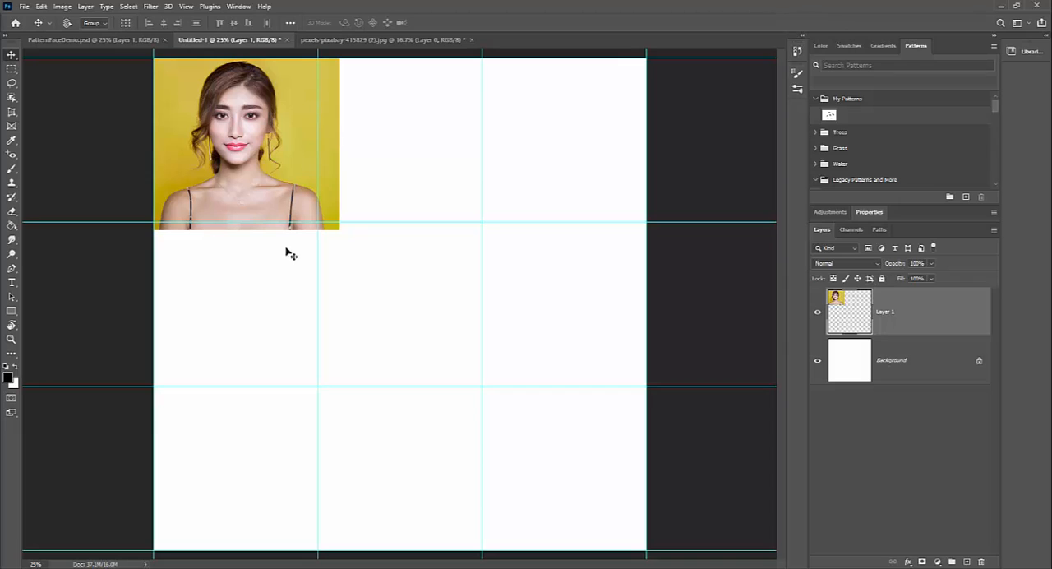
Step: Select the upper-left grid cell with the Rectangular Marquee and add a layer mask that crops the portrait to that cell
{"action": "left_click", "coordinate": [187, 7]}
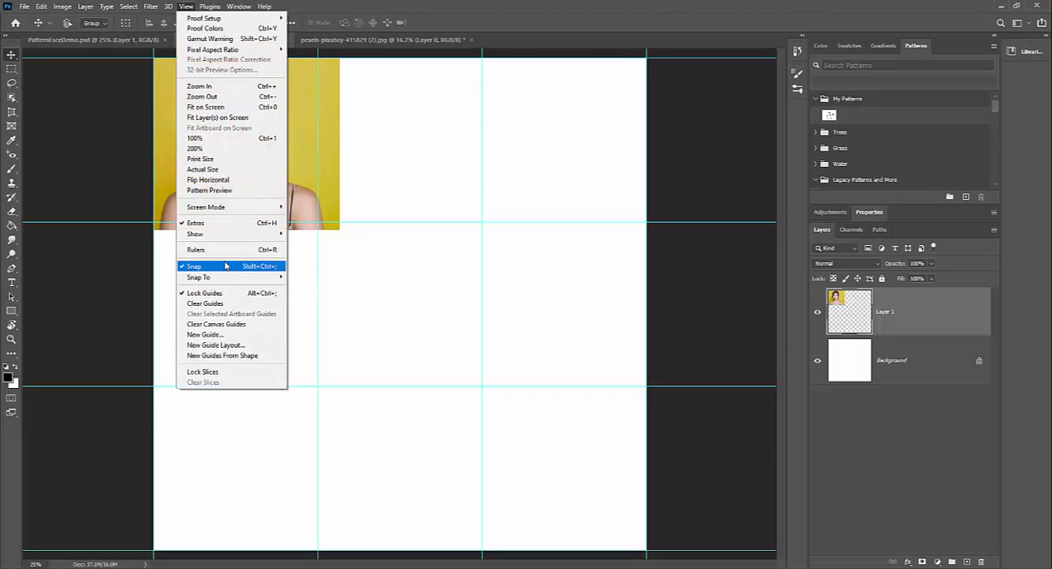
{"action": "left_click", "coordinate": [423, 28]}
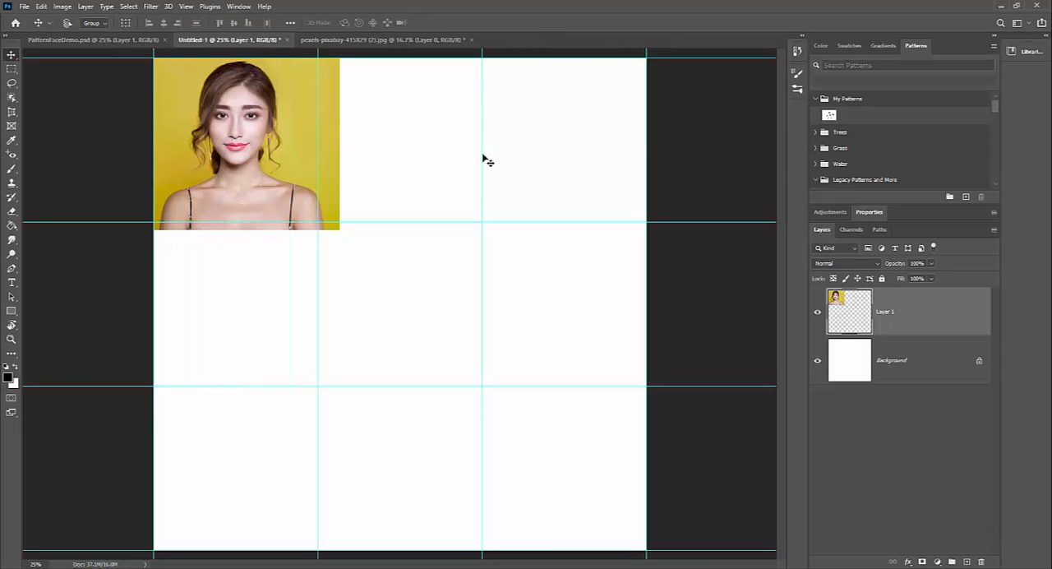
{"action": "left_click", "coordinate": [14, 72]}
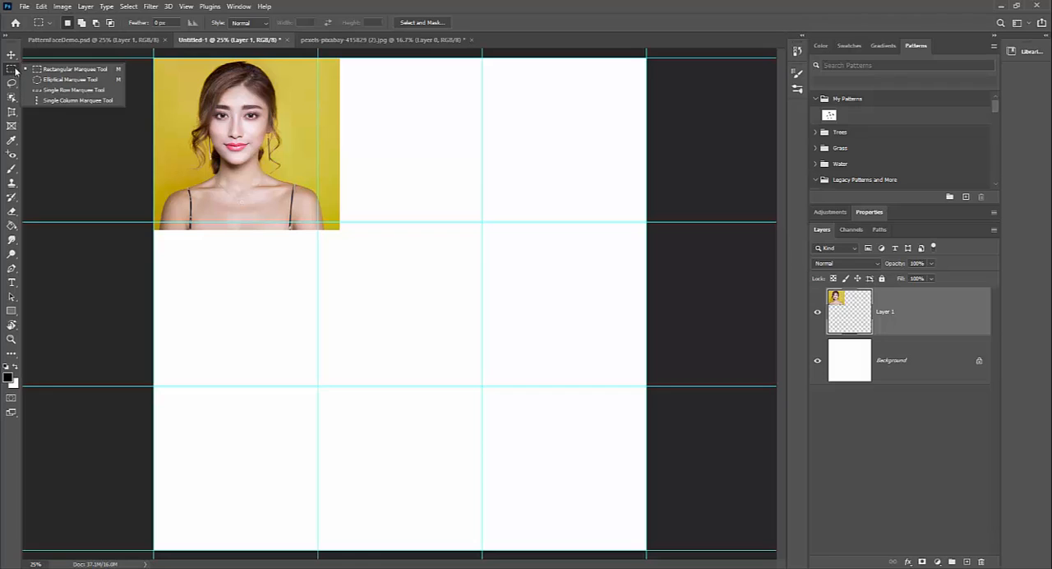
{"action": "left_click", "coordinate": [31, 73]}
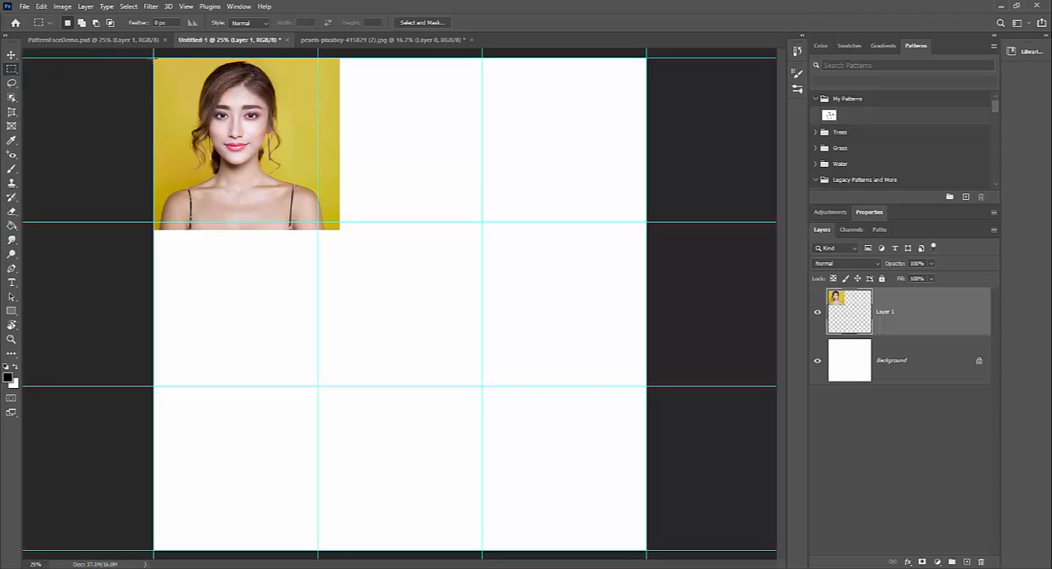
{"action": "left_click_drag", "start_coordinate": [154, 55], "coordinate": [317, 221]}
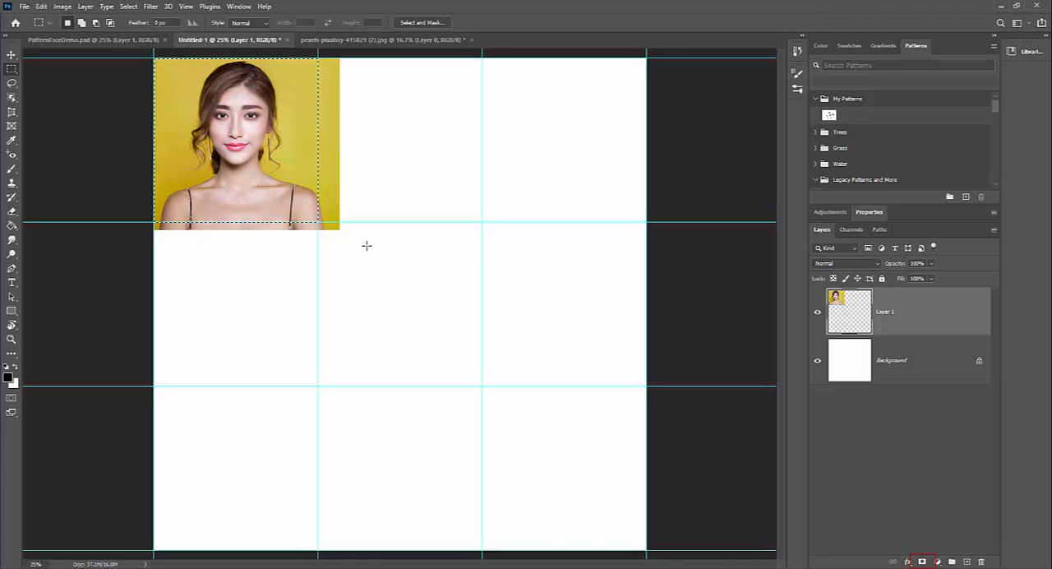
{"action": "left_click", "coordinate": [922, 562]}
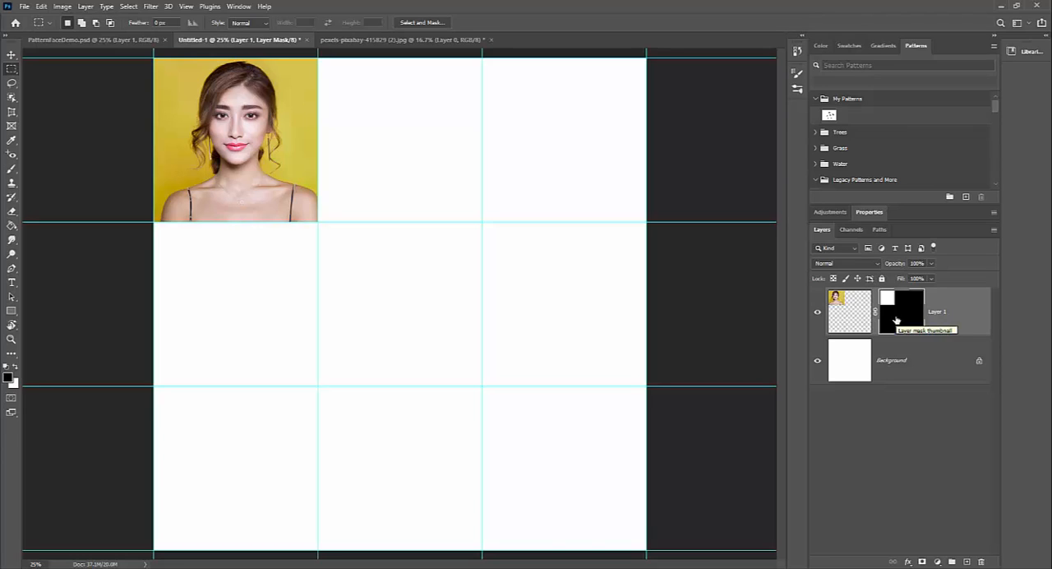
Step: Compare the portrait with its layer mask disabled and enabled, and make the layer's image thumbnail active
{"action": "left_click", "coordinate": [896, 319], "text": "shift"}
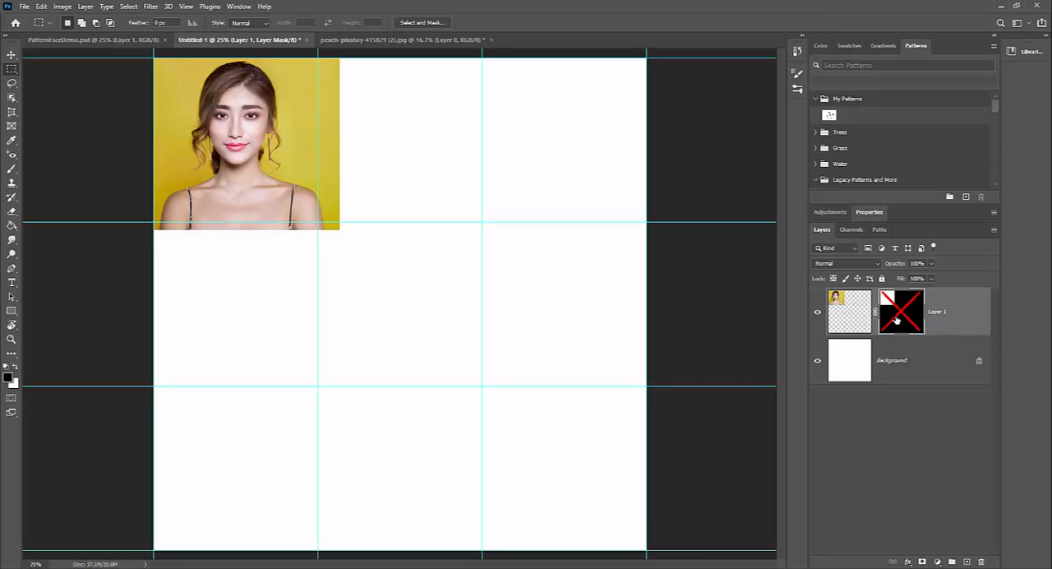
{"action": "left_click", "coordinate": [896, 319], "text": "shift"}
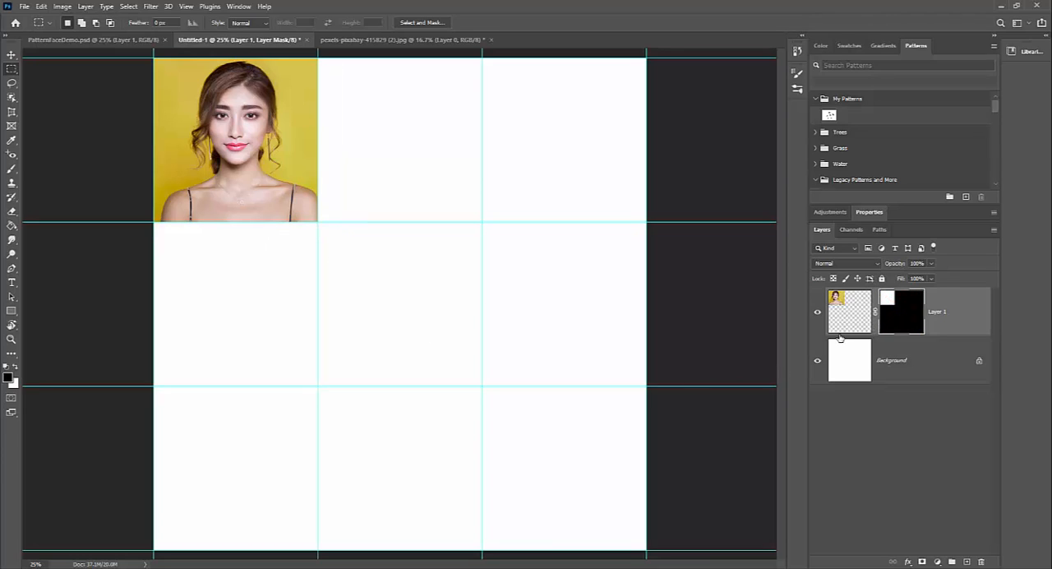
{"action": "left_click", "coordinate": [843, 328]}
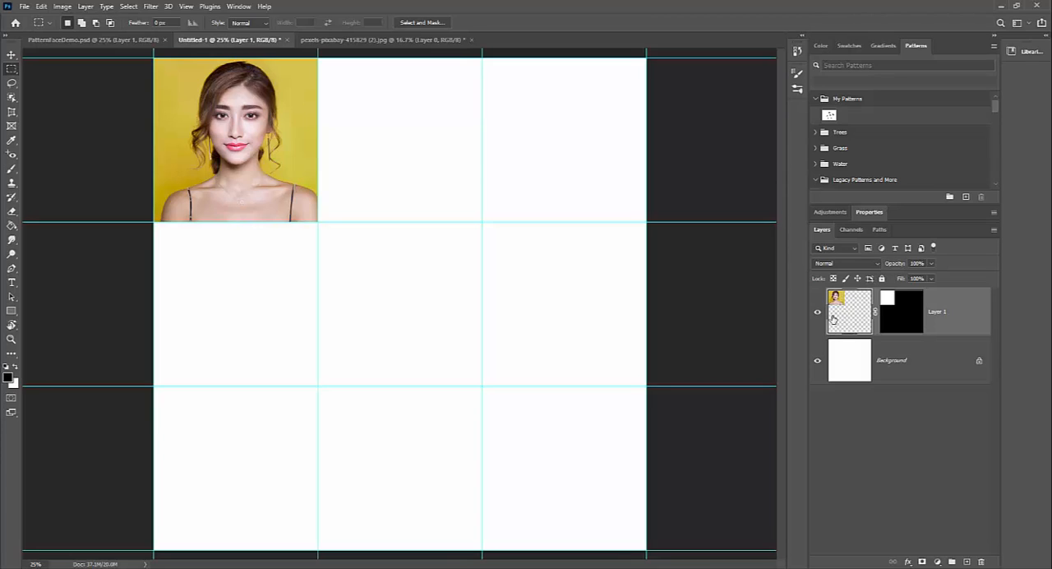
Step: Switch the layer thumbnails to Small Thumbnails and back to Large Thumbnails
{"action": "right_click", "coordinate": [875, 436]}
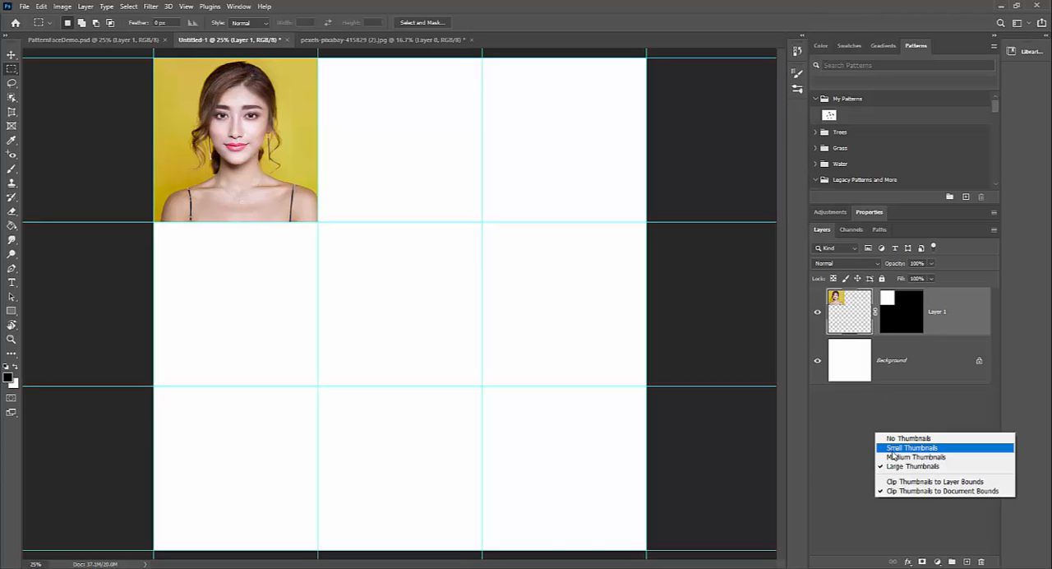
{"action": "left_click", "coordinate": [894, 449]}
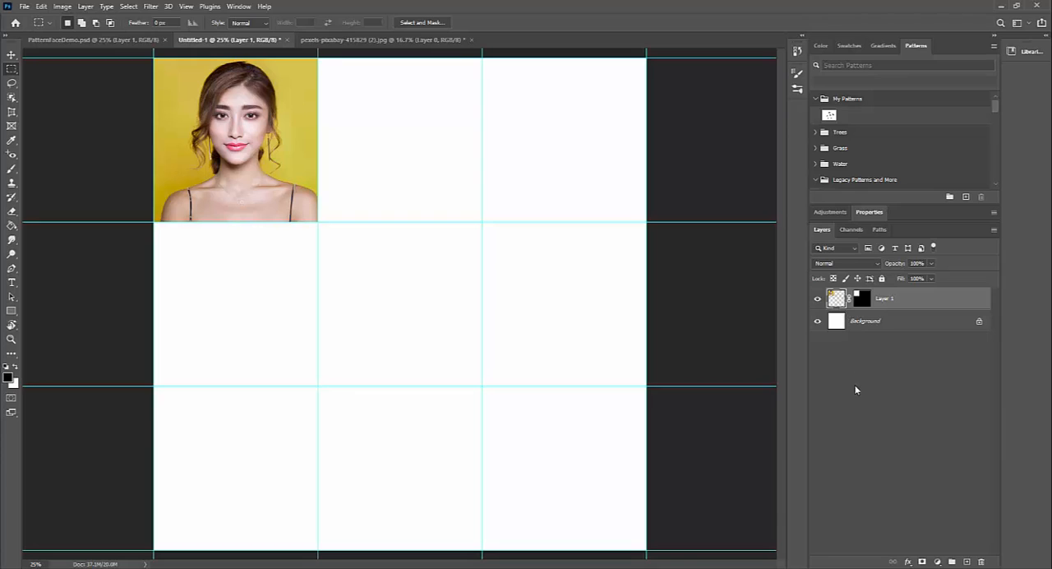
{"action": "right_click", "coordinate": [855, 390]}
{"action": "left_click", "coordinate": [870, 420]}
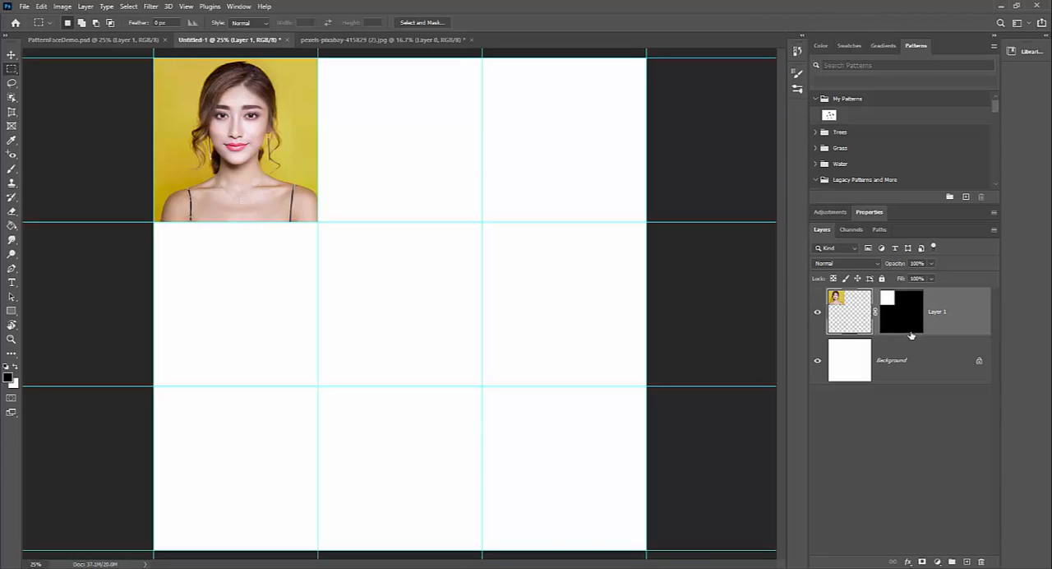
Step: Convert the masked portrait layer to a smart object and duplicate it into the middle and right cells of the top row
{"action": "right_click", "coordinate": [968, 308]}
{"action": "left_click", "coordinate": [894, 259]}
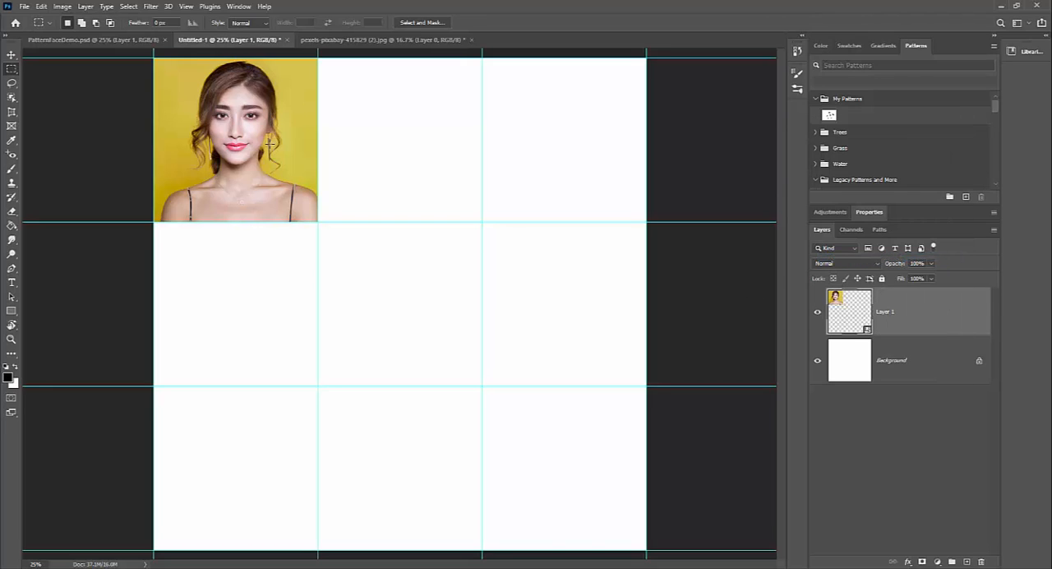
{"action": "key", "text": "v"}
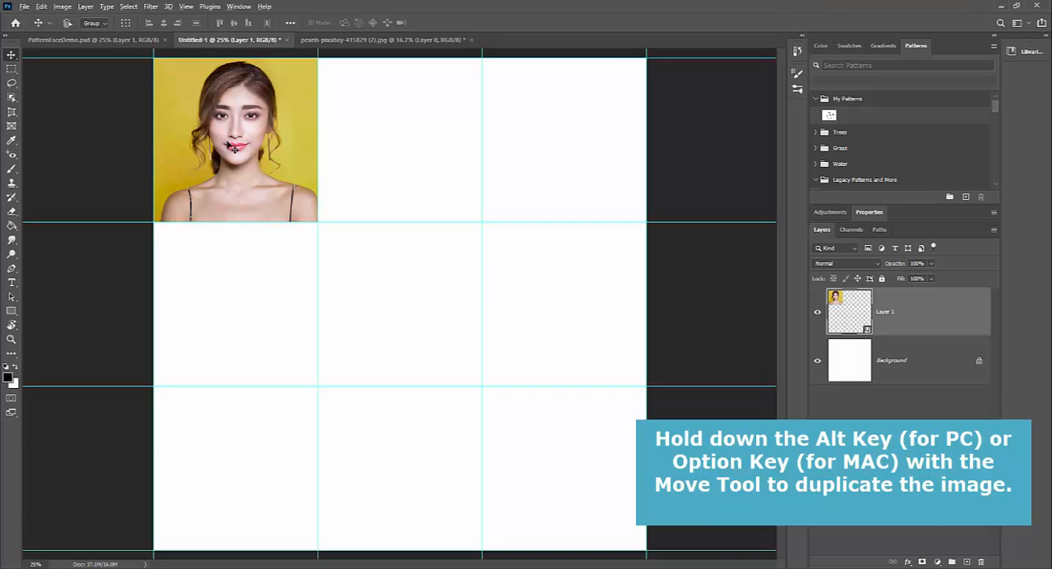
{"action": "left_click_drag", "start_coordinate": [233, 148], "coordinate": [392, 148]}
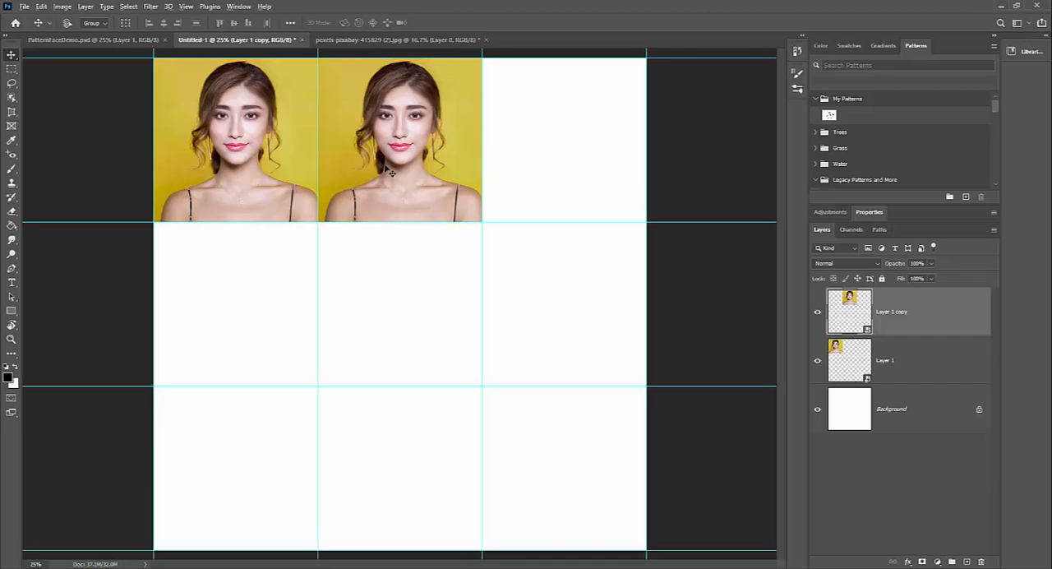
{"action": "left_click_drag", "start_coordinate": [392, 172], "coordinate": [551, 170]}
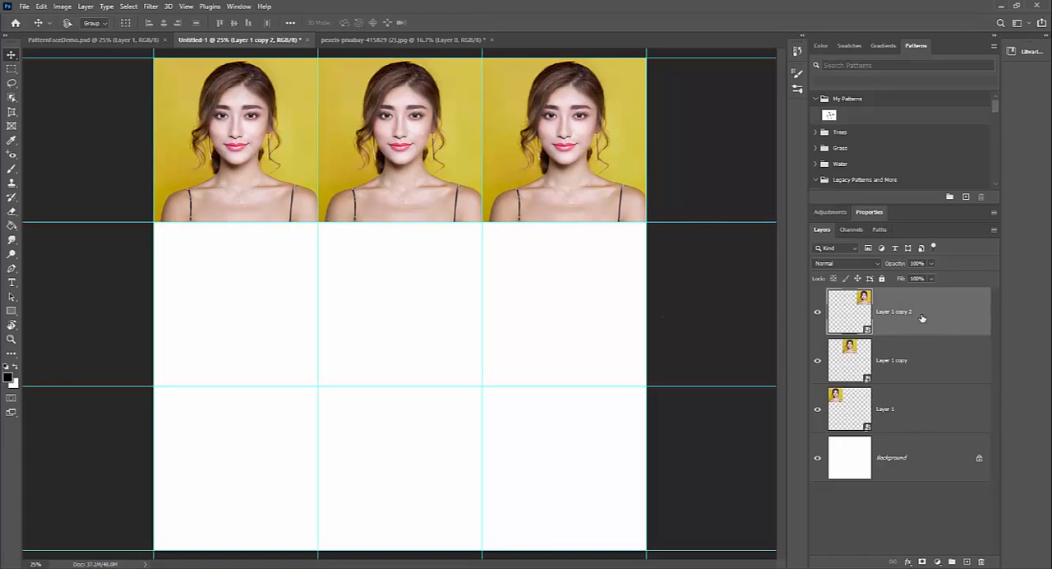
Step: Duplicate the three top-row portrait layers together into the middle and bottom rows, aligning the copies with the grid guides
{"action": "left_click", "coordinate": [919, 403], "text": "shift"}
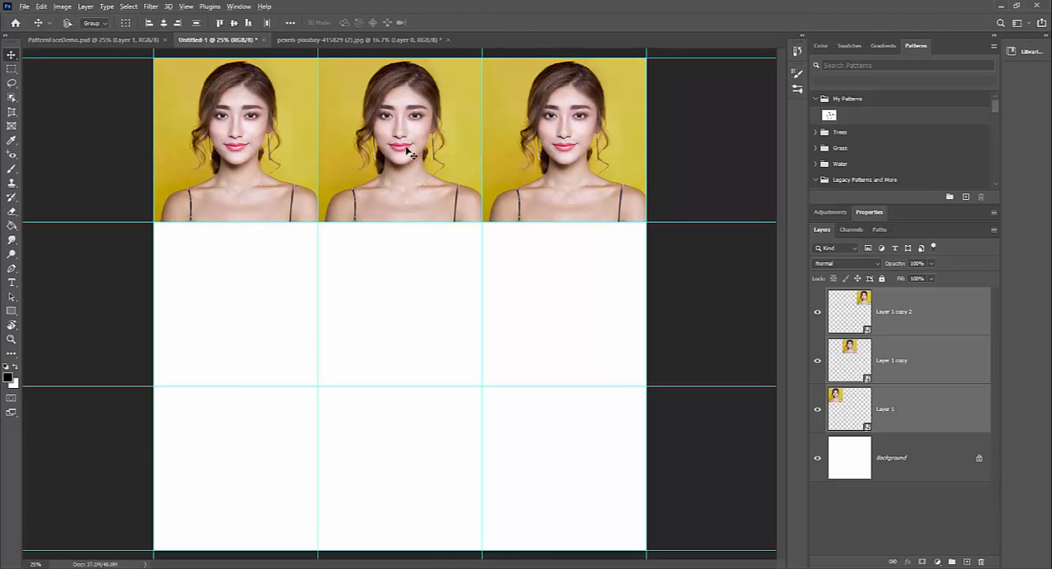
{"action": "left_click_drag", "start_coordinate": [406, 150], "coordinate": [406, 316]}
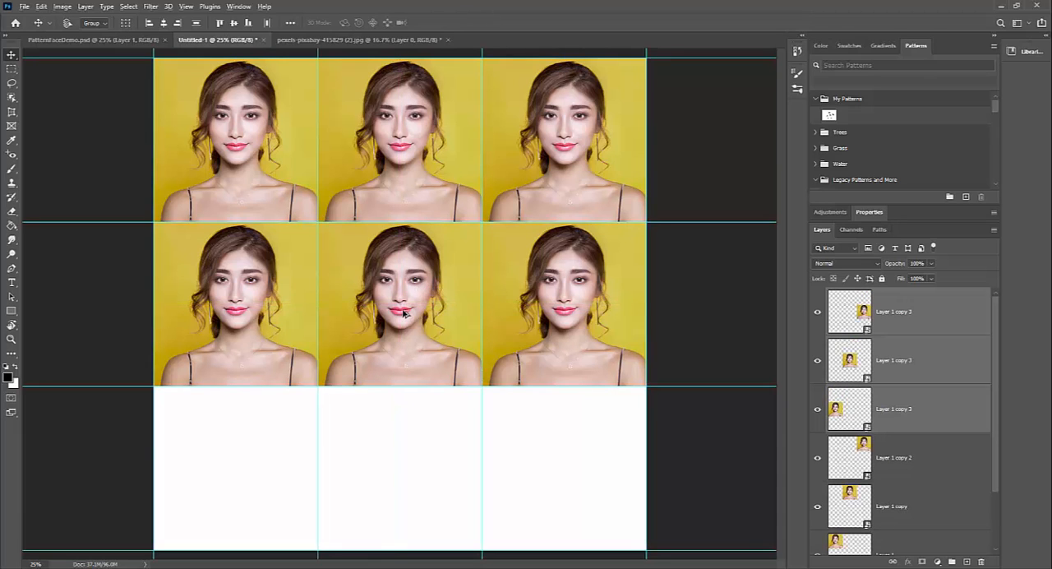
{"action": "left_click_drag", "start_coordinate": [404, 326], "coordinate": [408, 477]}
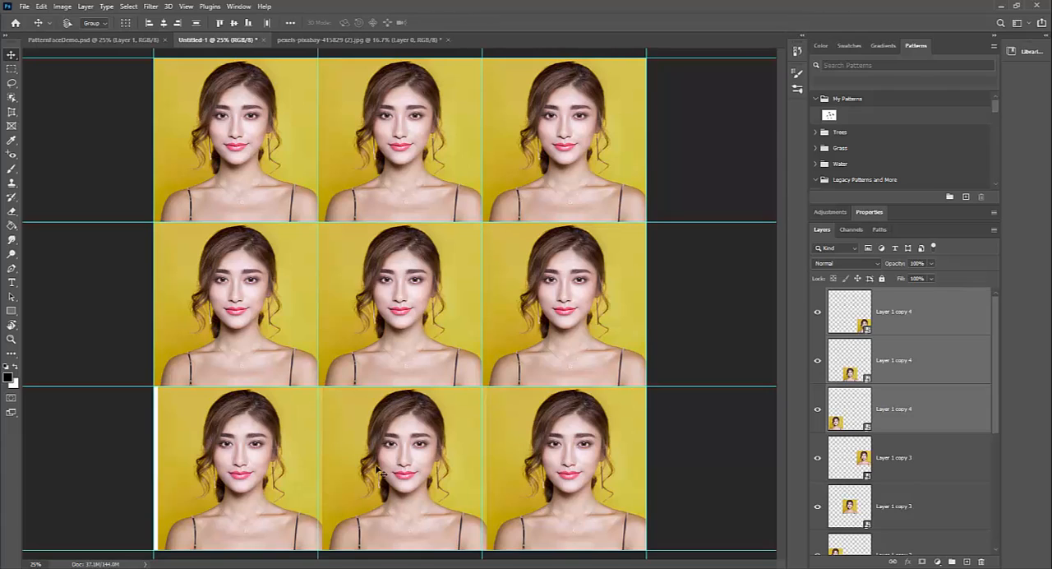
{"action": "left_click_drag", "start_coordinate": [379, 470], "coordinate": [375, 470]}
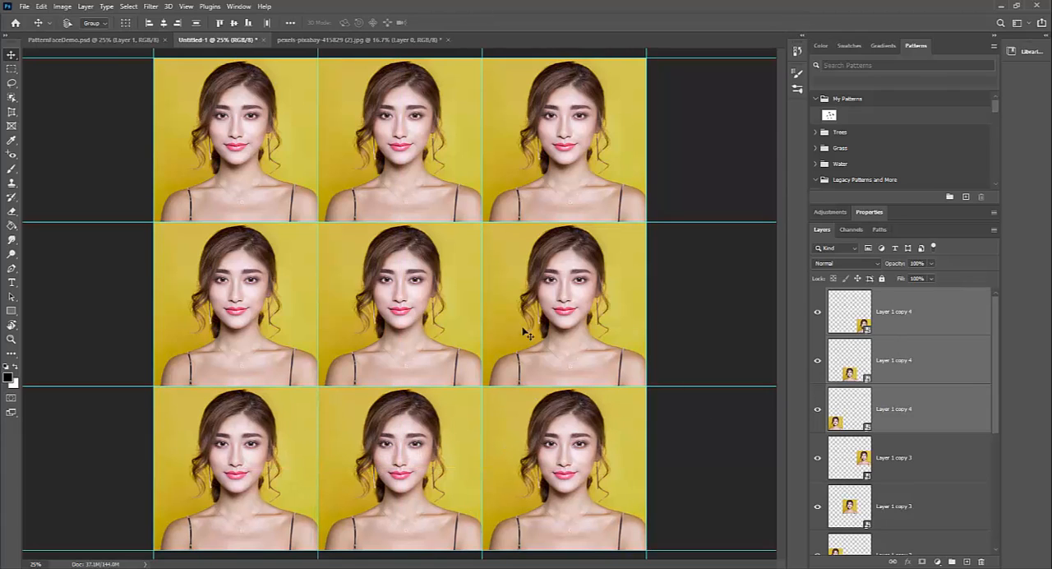
Step: Review the layer stack from the bottom-row portrait copies down to the Background layer
{"action": "left_click", "coordinate": [919, 317]}
{"action": "left_click", "coordinate": [939, 369]}
{"action": "left_click", "coordinate": [931, 416]}
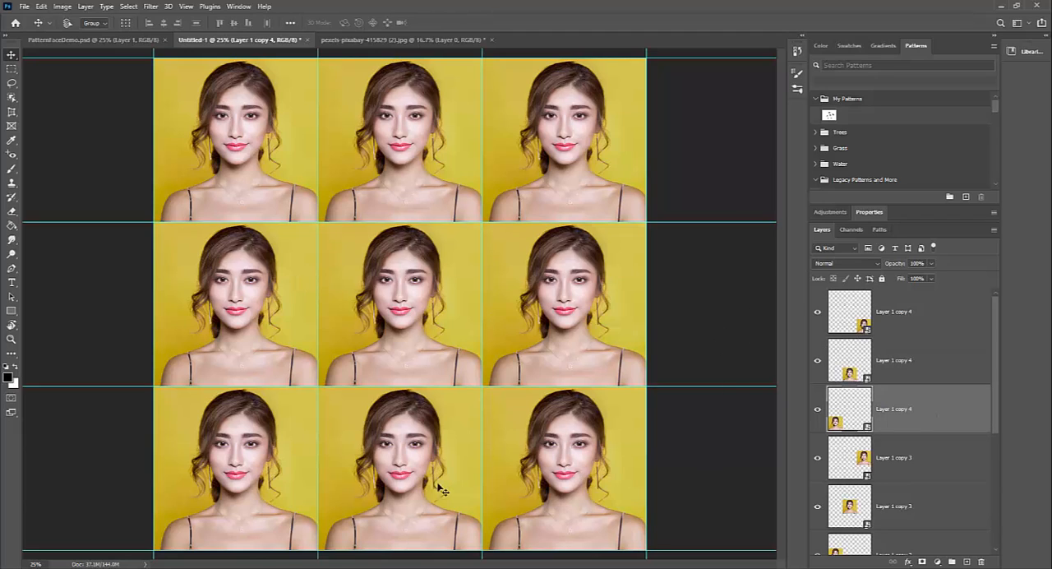
{"action": "scroll", "coordinate": [935, 375], "scroll_direction": "down", "scroll_amount": 4}
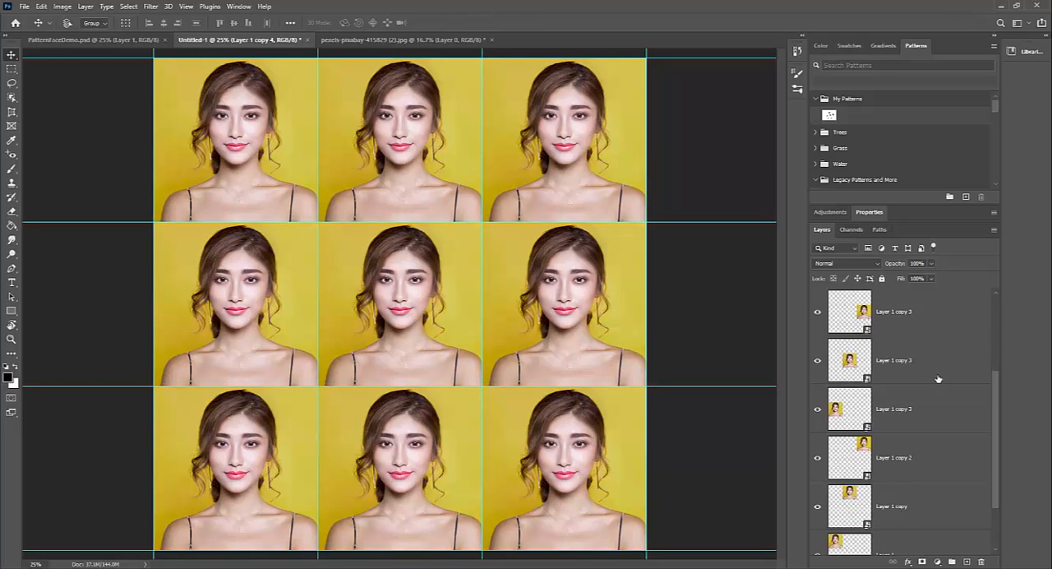
{"action": "left_click", "coordinate": [929, 525]}
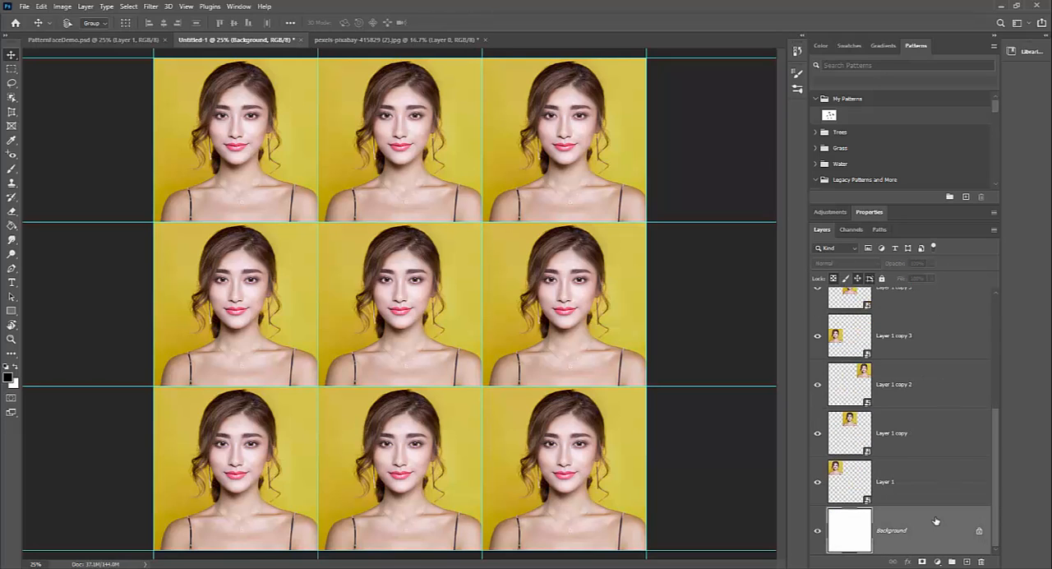
{"action": "scroll", "coordinate": [929, 506], "scroll_direction": "up", "scroll_amount": 4}
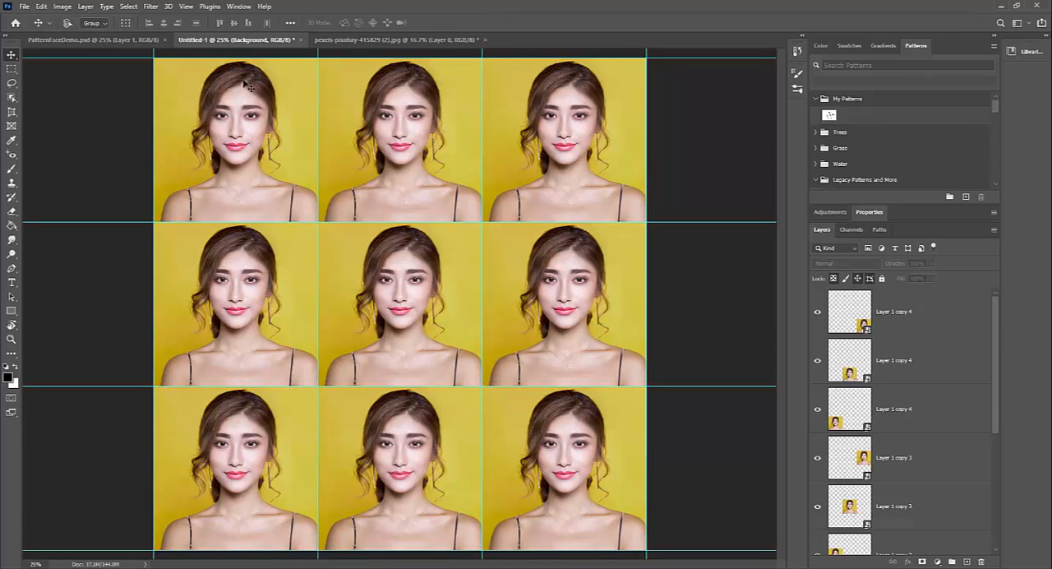
Step: Save the document to the Desktop as a Photoshop file named Face1 plus the author's surname, with Maximize Compatibility on
{"action": "left_click", "coordinate": [25, 7]}
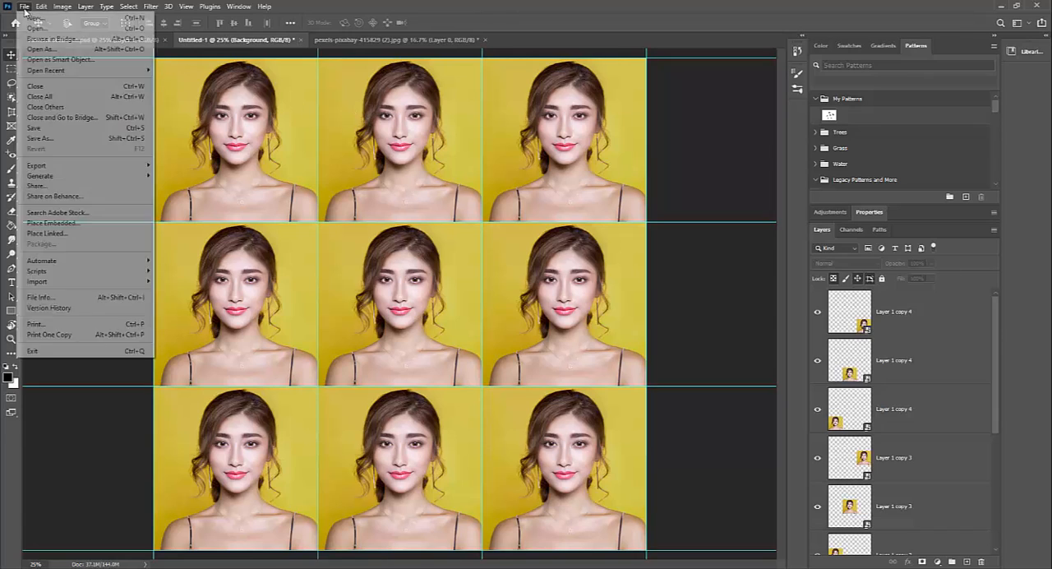
{"action": "left_click", "coordinate": [67, 138]}
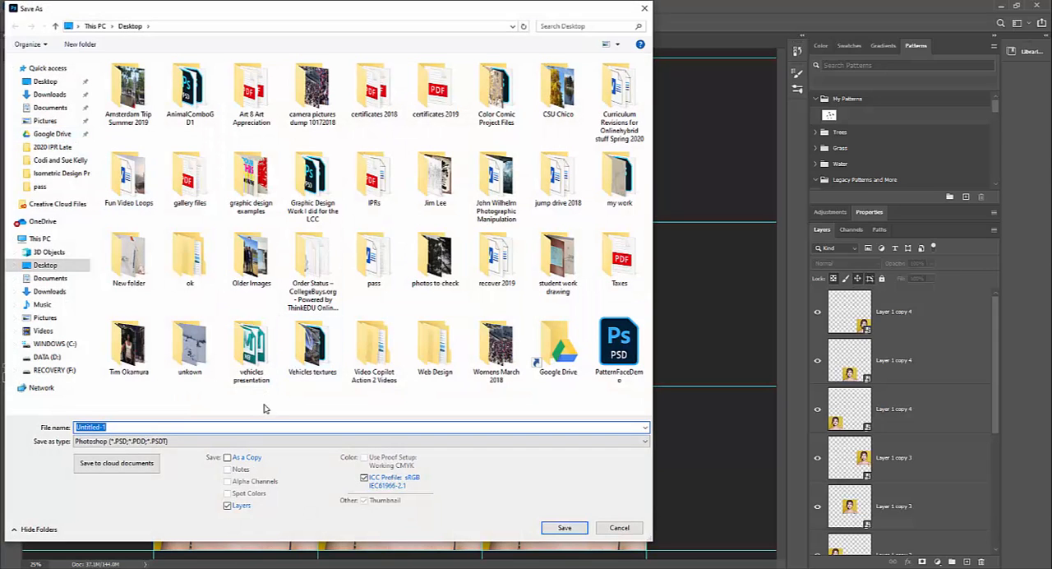
{"action": "type", "text": "Face1Kleckner"}
{"action": "left_click", "coordinate": [562, 528]}
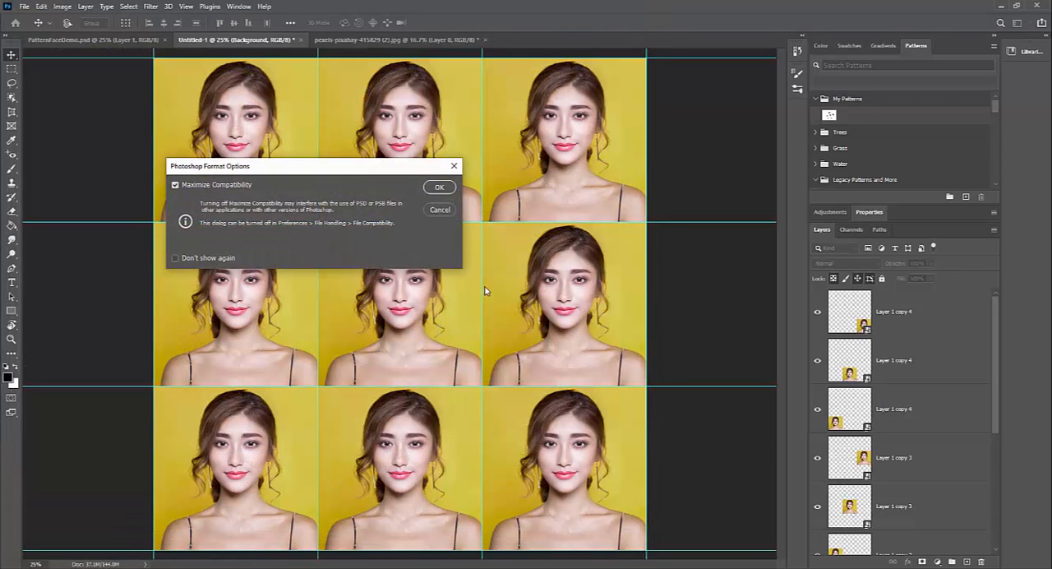
{"action": "left_click", "coordinate": [439, 187]}
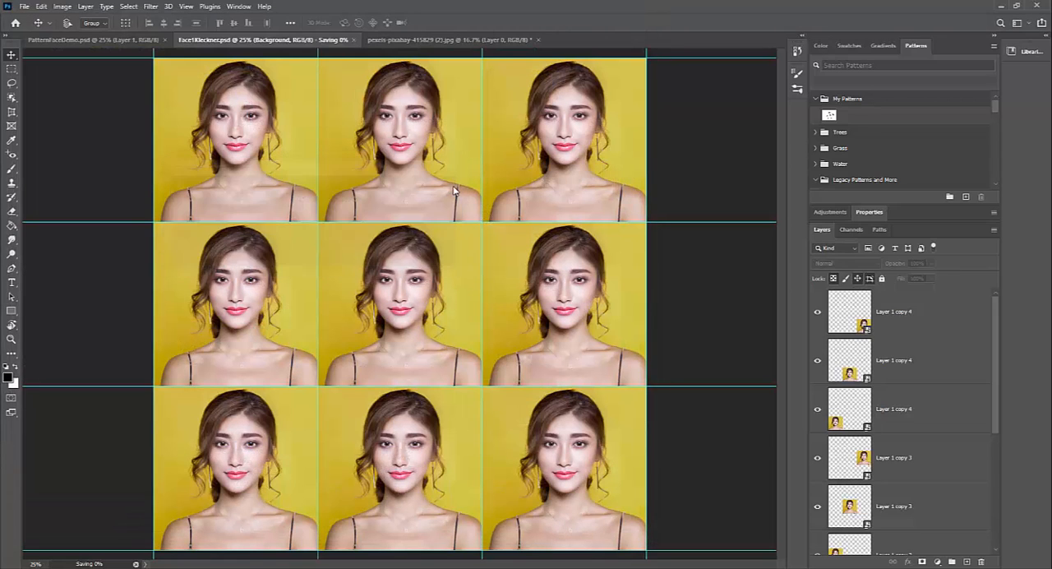
Step: Save a second version of the document to the Desktop as Face2 plus the author's surname, keeping Maximize Compatibility on
{"action": "left_click", "coordinate": [27, 7]}
{"action": "left_click", "coordinate": [65, 139]}
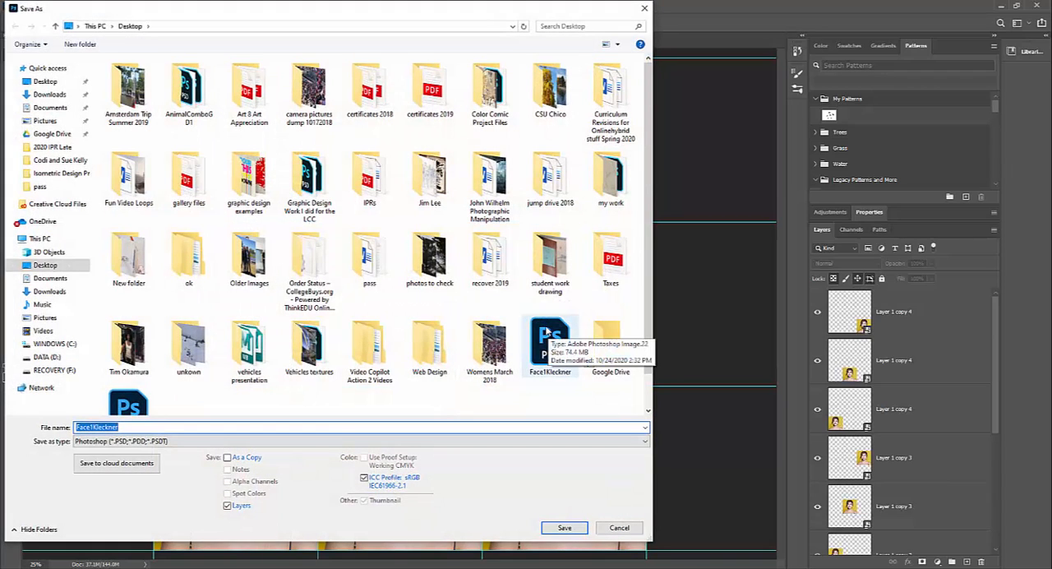
{"action": "left_click", "coordinate": [92, 426]}
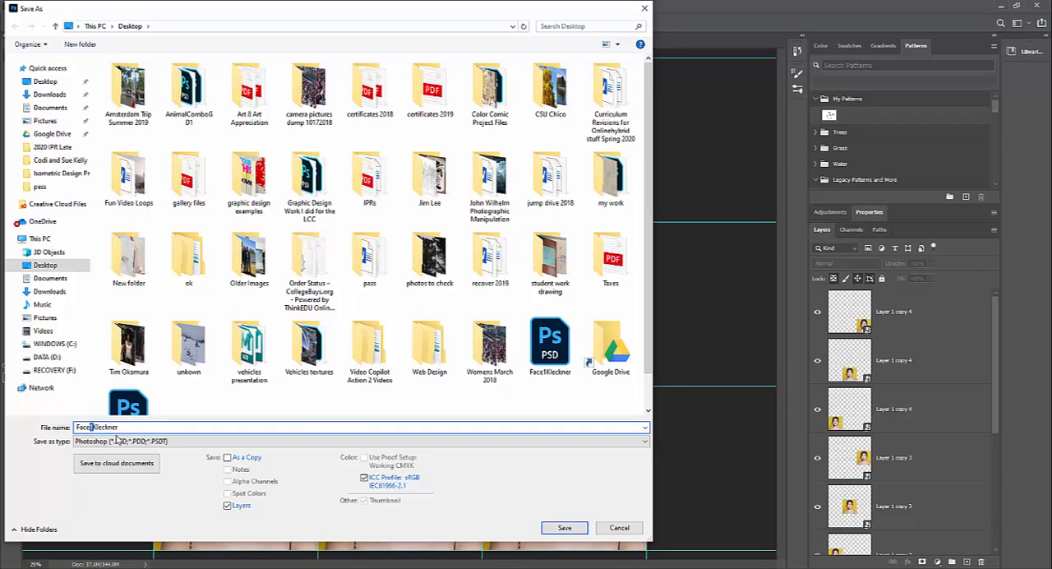
{"action": "type", "text": "2"}
{"action": "left_click", "coordinate": [562, 527]}
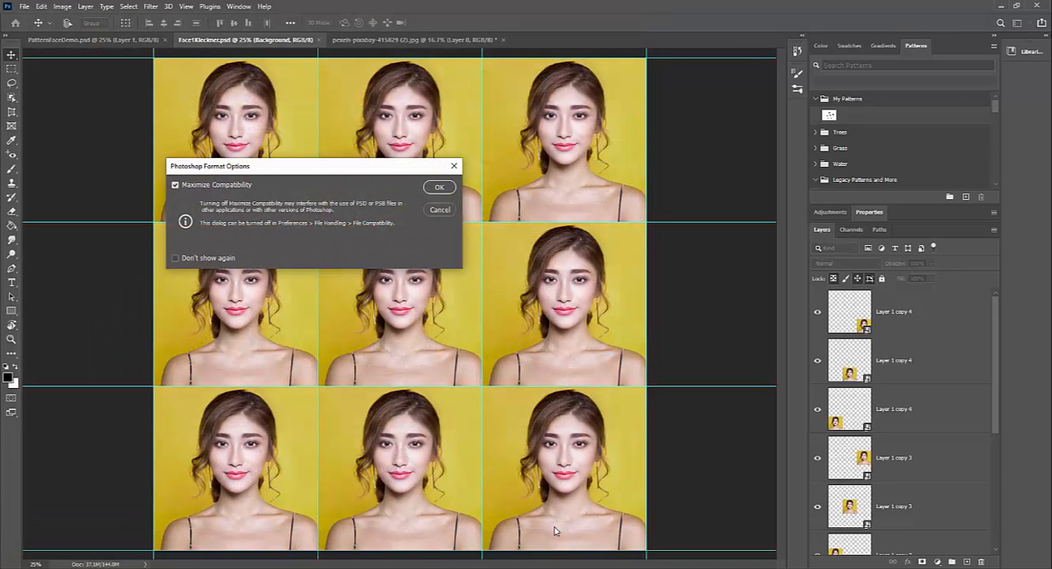
{"action": "left_click", "coordinate": [440, 189]}
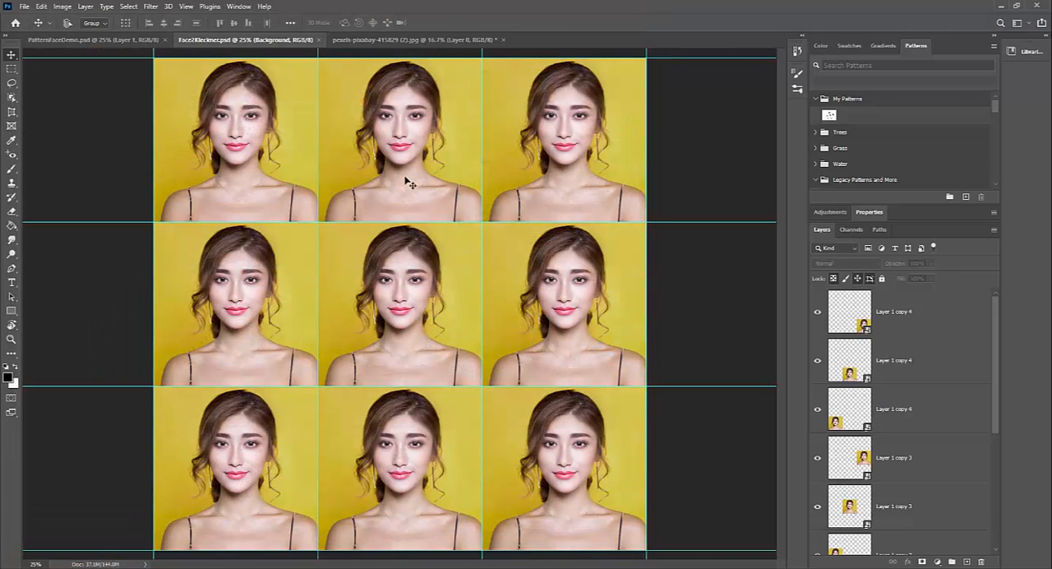
Step: Close the source portrait pexels-pixabay-415829 (2).jpg without saving its changes
{"action": "left_click", "coordinate": [414, 41]}
{"action": "left_click", "coordinate": [505, 41]}
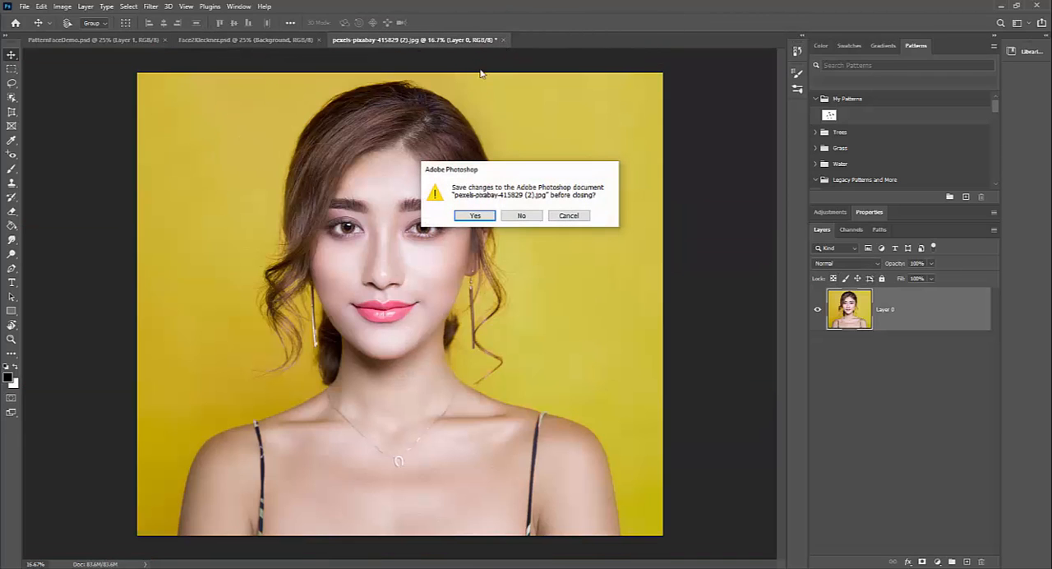
{"action": "left_click", "coordinate": [520, 218]}
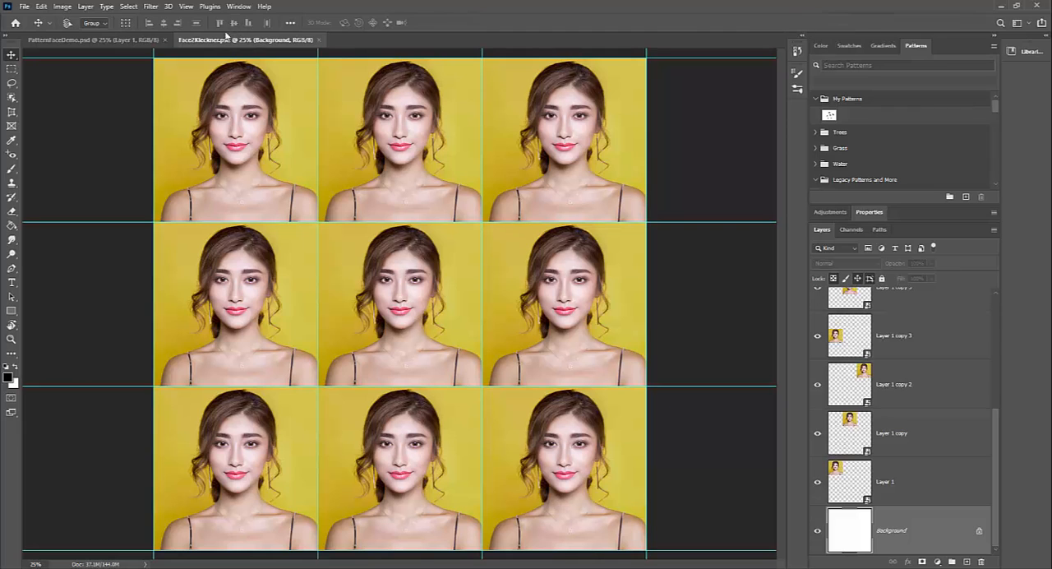
Step: Open the Photoshop file named Face1 plus the author's surname from the Desktop
{"action": "left_click", "coordinate": [25, 6]}
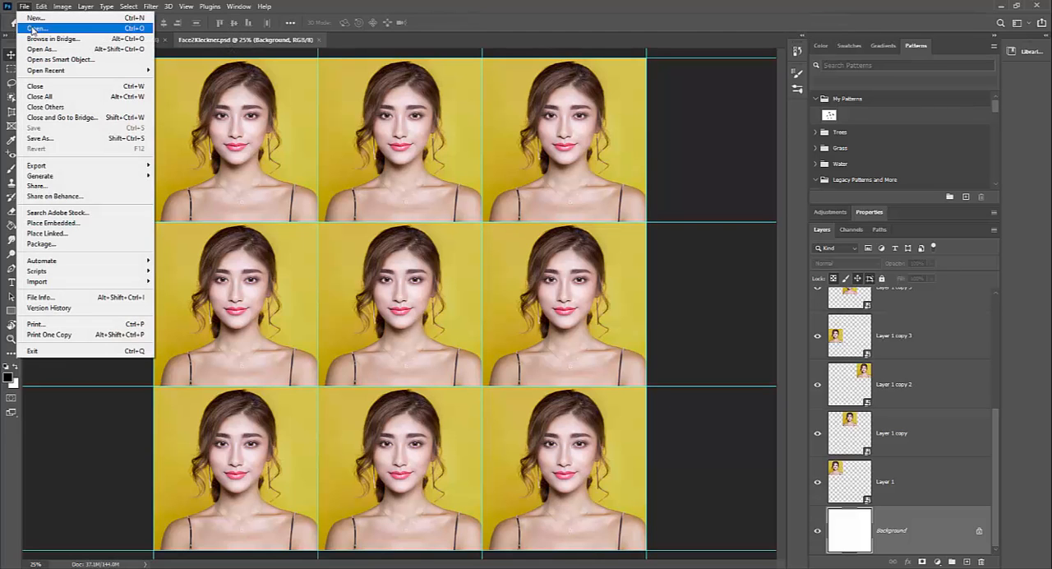
{"action": "left_click", "coordinate": [33, 29]}
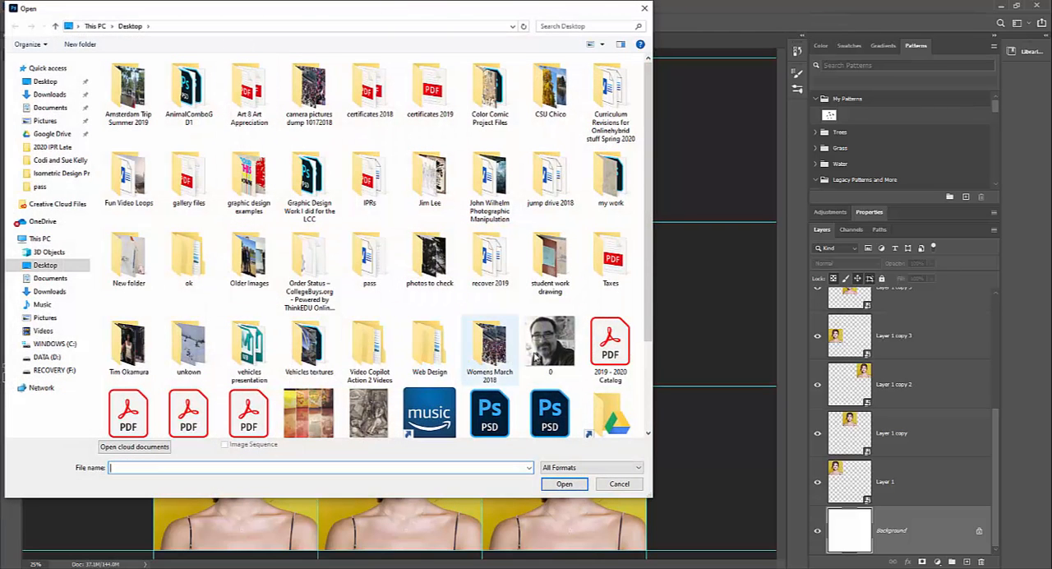
{"action": "scroll", "coordinate": [528, 408], "scroll_direction": "down", "scroll_amount": 3}
{"action": "left_click", "coordinate": [489, 292]}
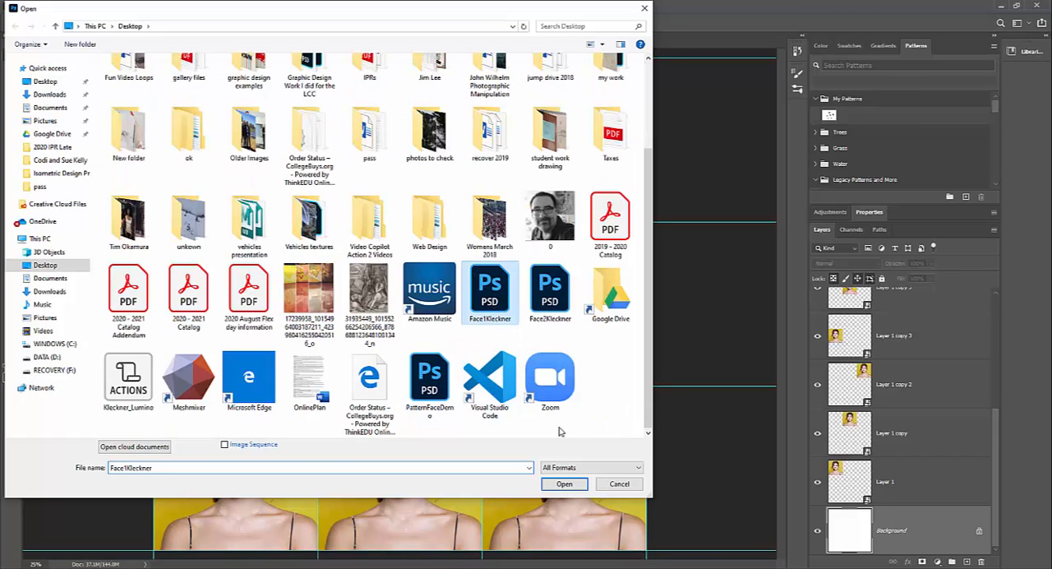
{"action": "left_click", "coordinate": [564, 483]}
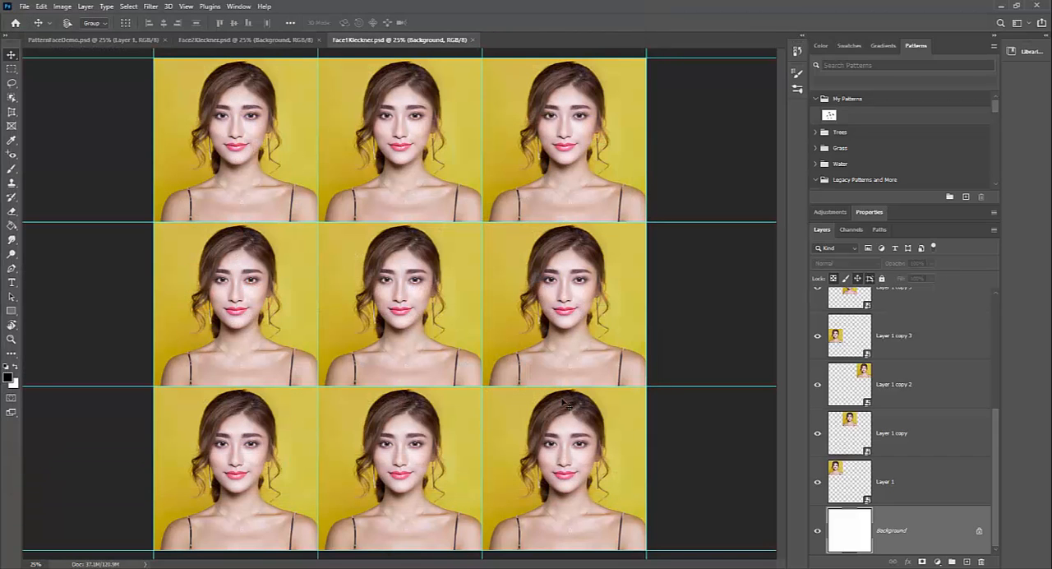
Step: Compare the Face1 and Face2 documents by alternating between them, finishing on Face2
{"action": "left_click", "coordinate": [276, 42]}
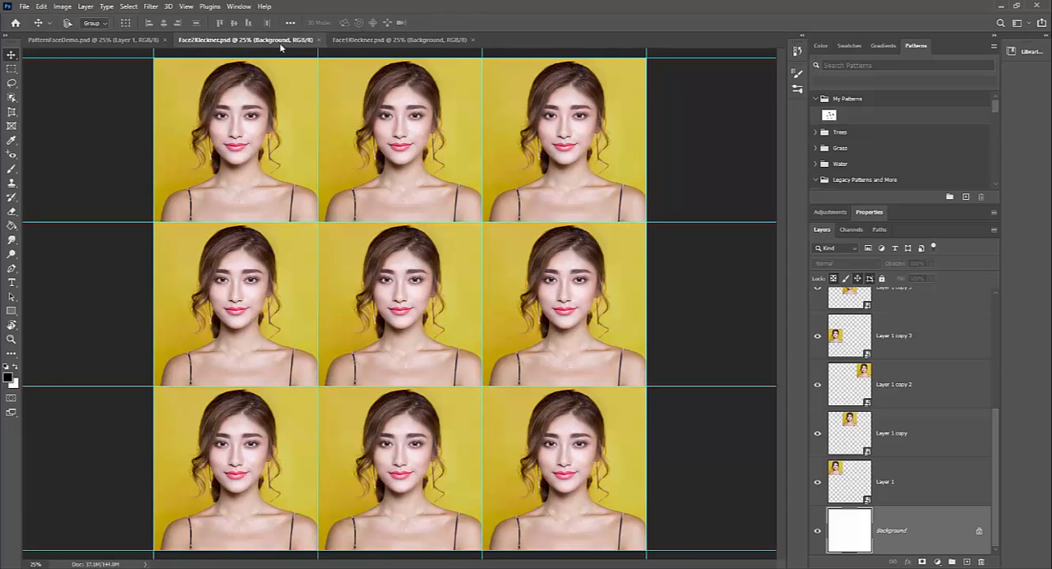
{"action": "left_click", "coordinate": [351, 46]}
{"action": "left_click", "coordinate": [273, 41]}
{"action": "left_click", "coordinate": [373, 43]}
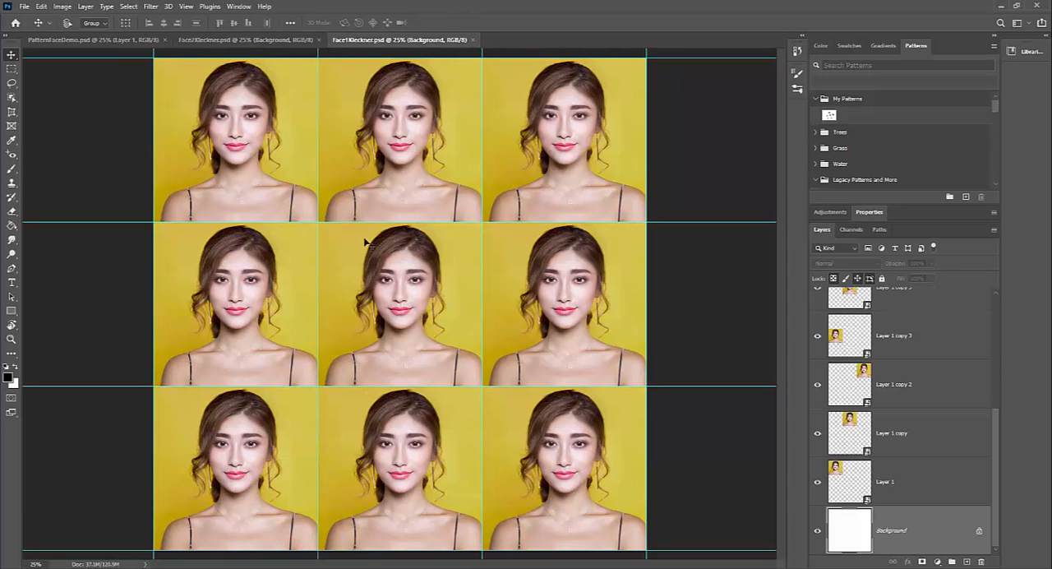
{"action": "left_click", "coordinate": [216, 41]}
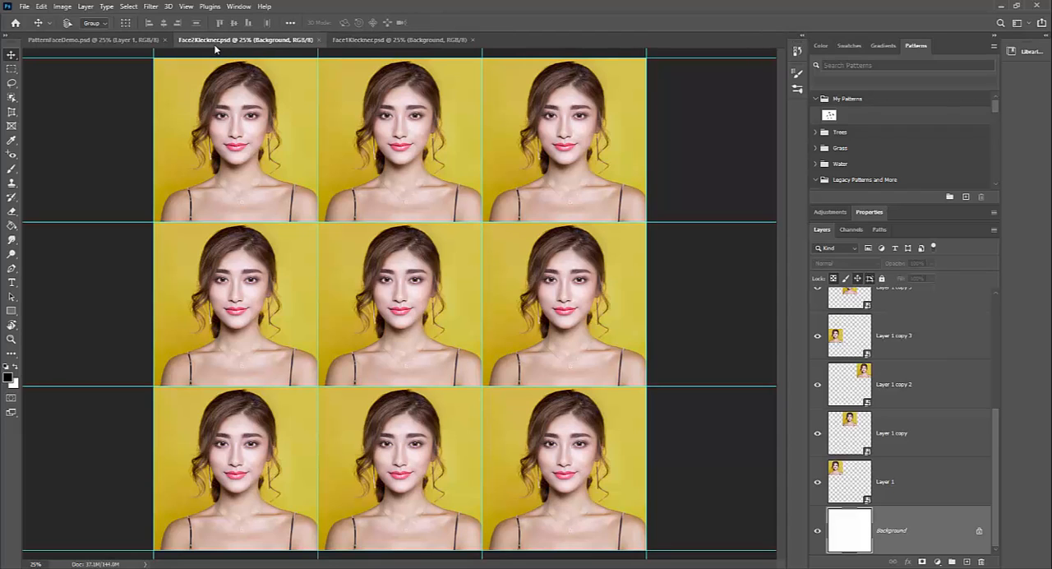